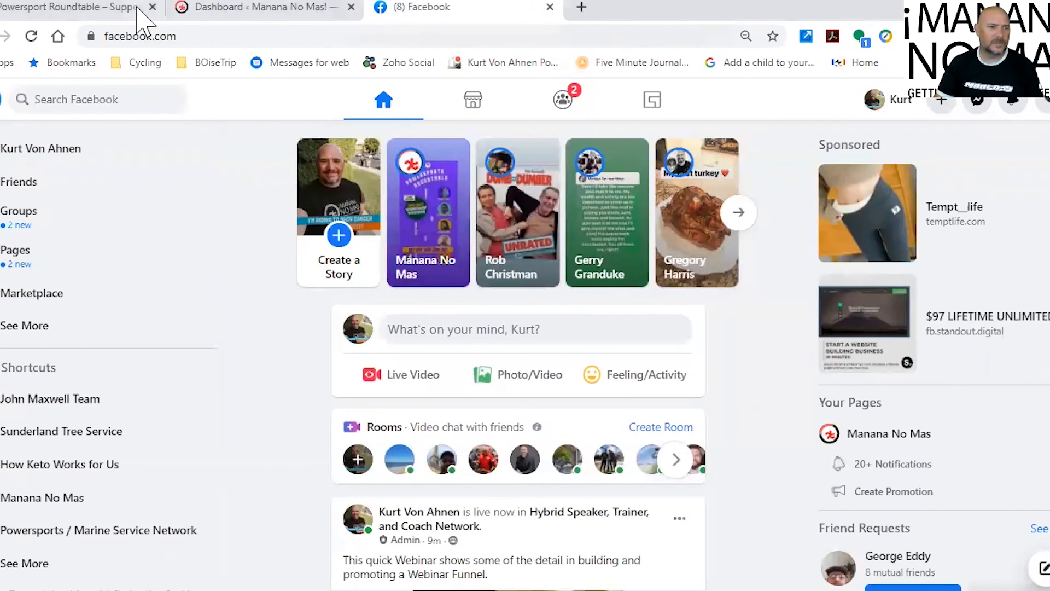
Switch to the Powersport Roundtable site and review its home page from the event banner through the partner logos and feature cards.
click(113, 8)
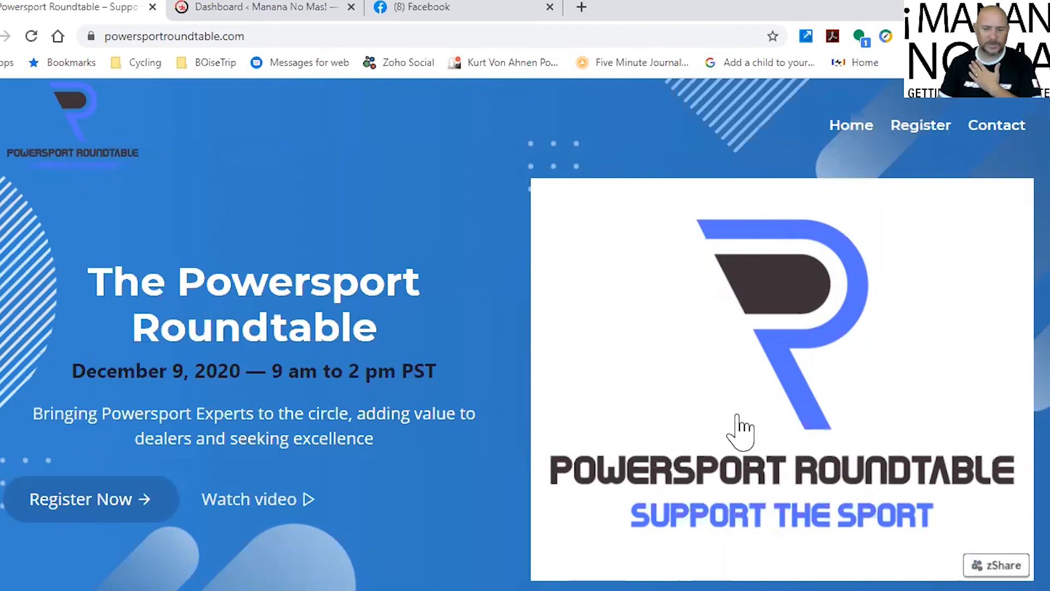
scroll(483, 352, down, 2)
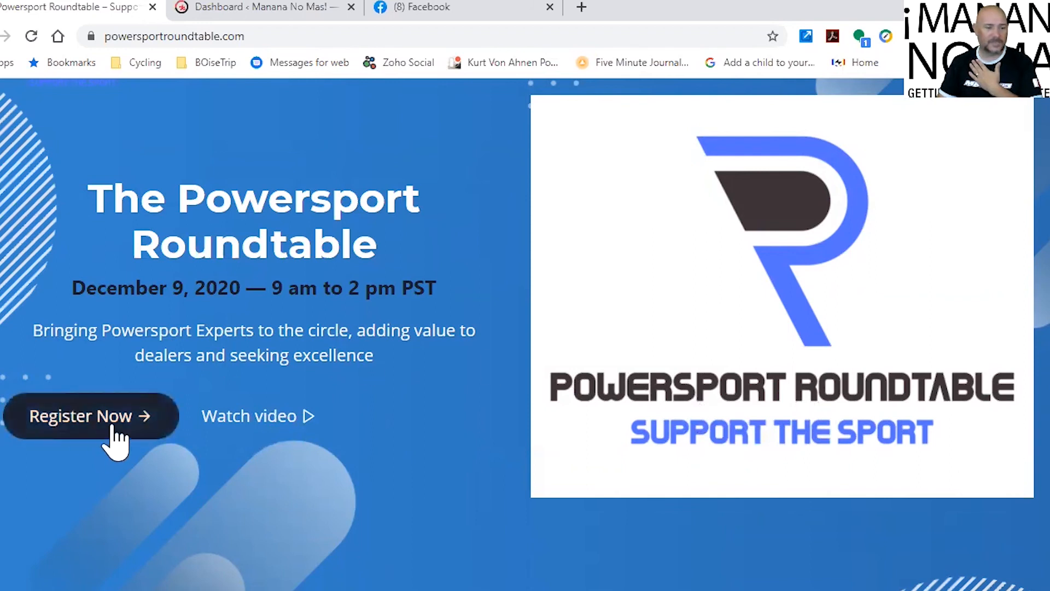
scroll(105, 420, down, 5)
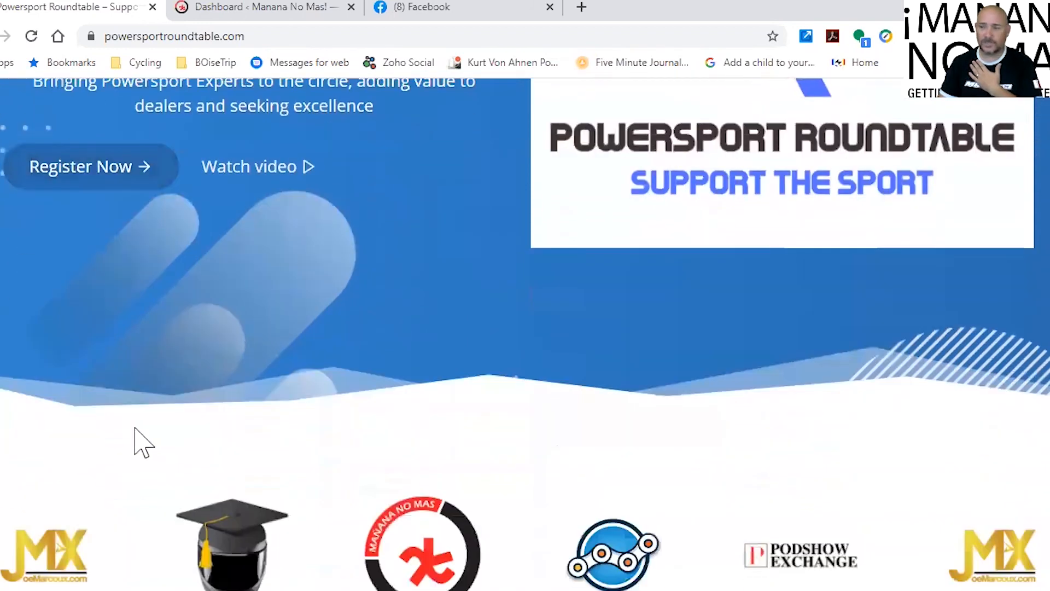
scroll(141, 432, down, 6)
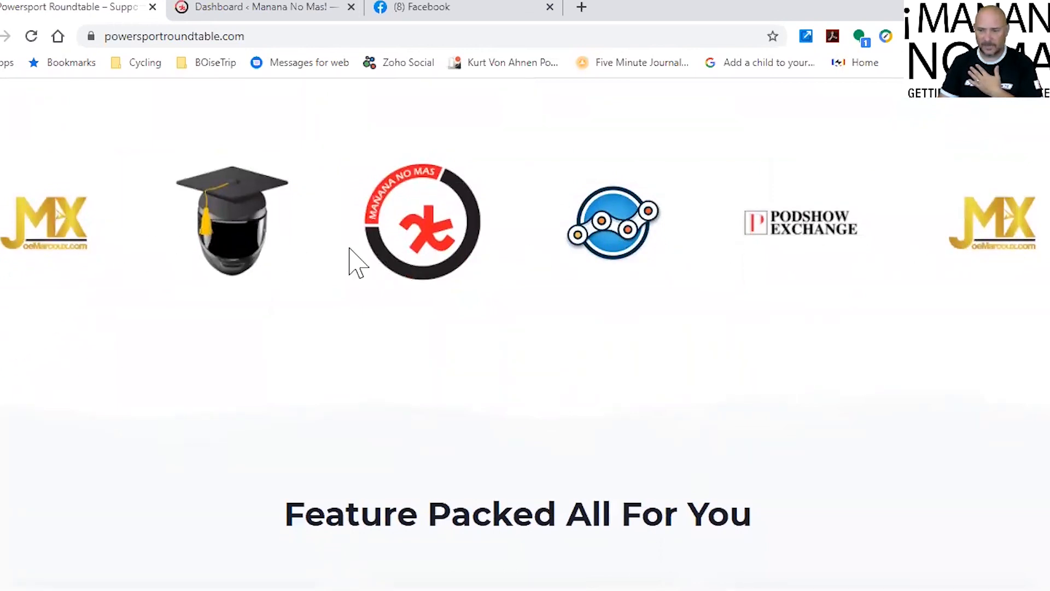
scroll(352, 257, down, 5)
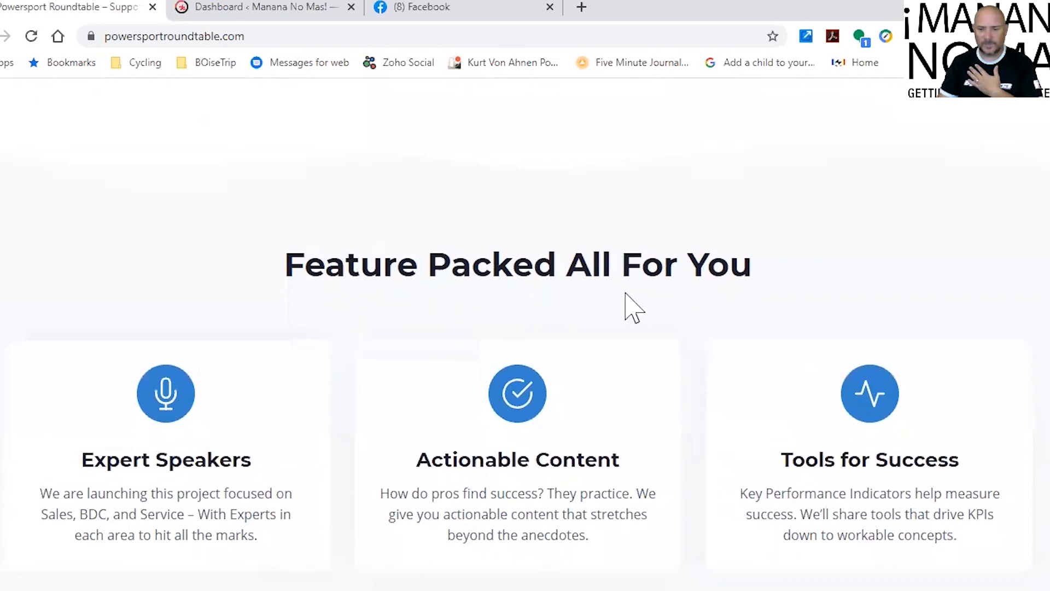
scroll(649, 297, down, 5)
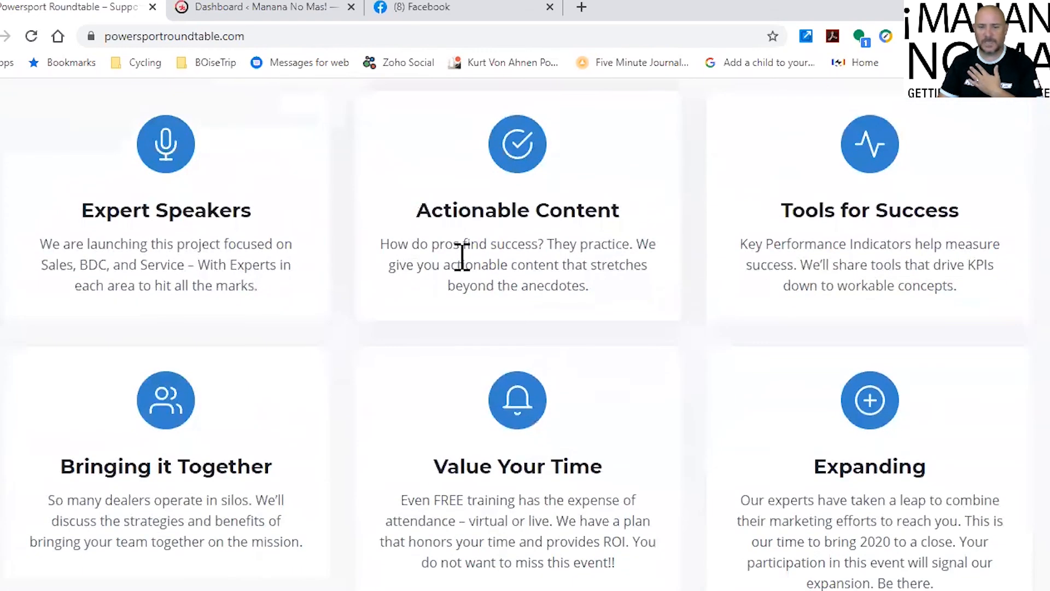
scroll(825, 268, up, 2)
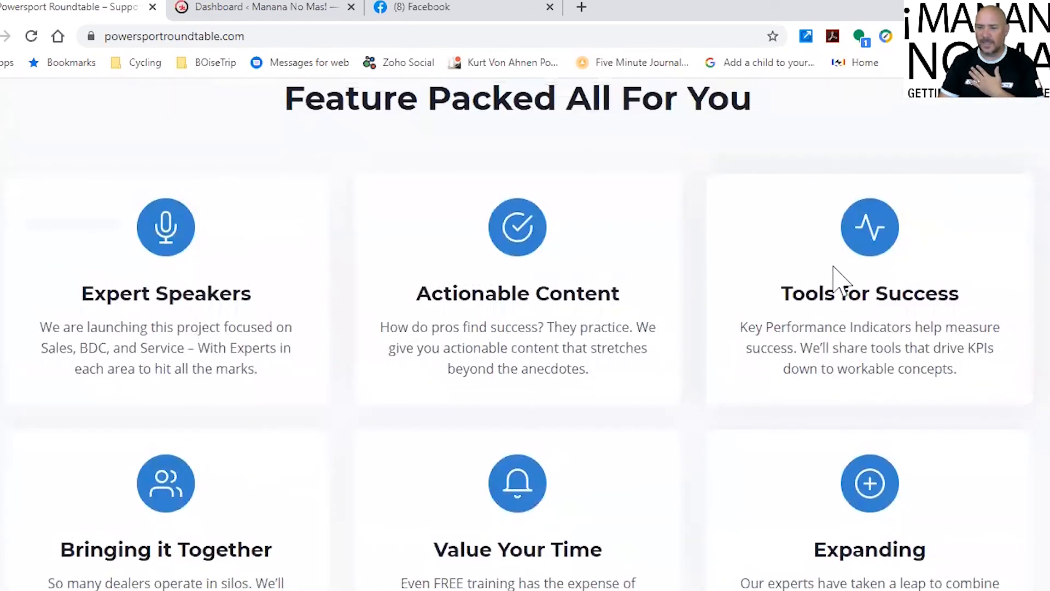
scroll(794, 343, down, 5)
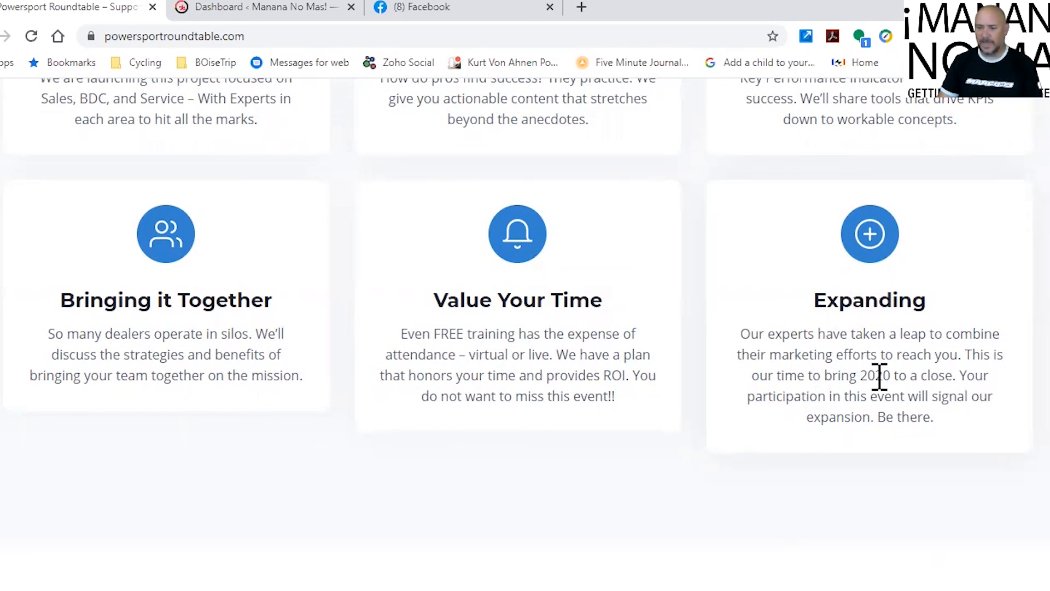
scroll(886, 376, down, 1)
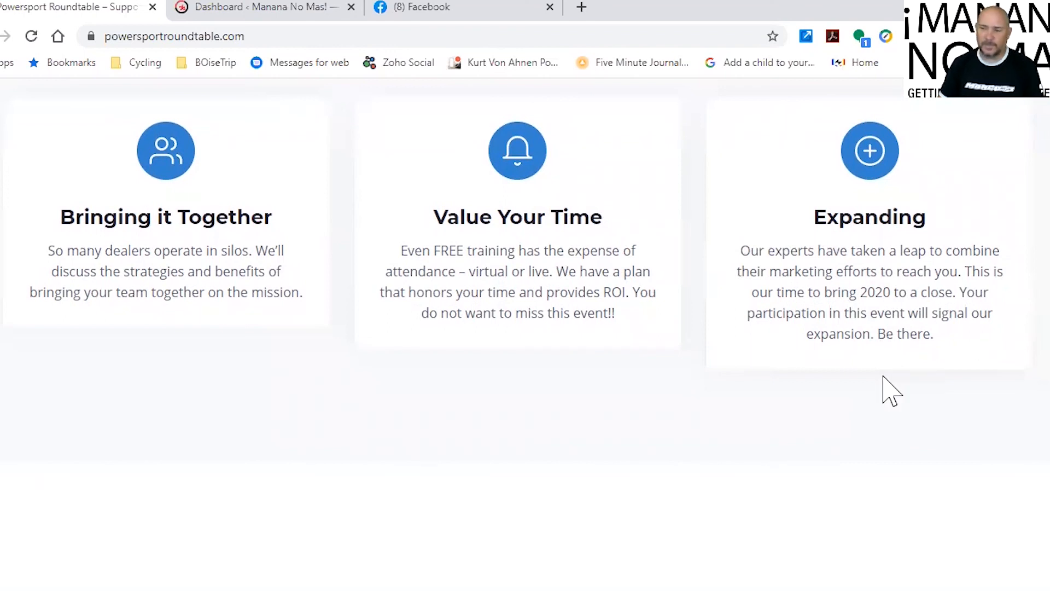
Review the rest of the home page, from the Engaging the people section down to the Register Here area.
scroll(875, 383, down, 5)
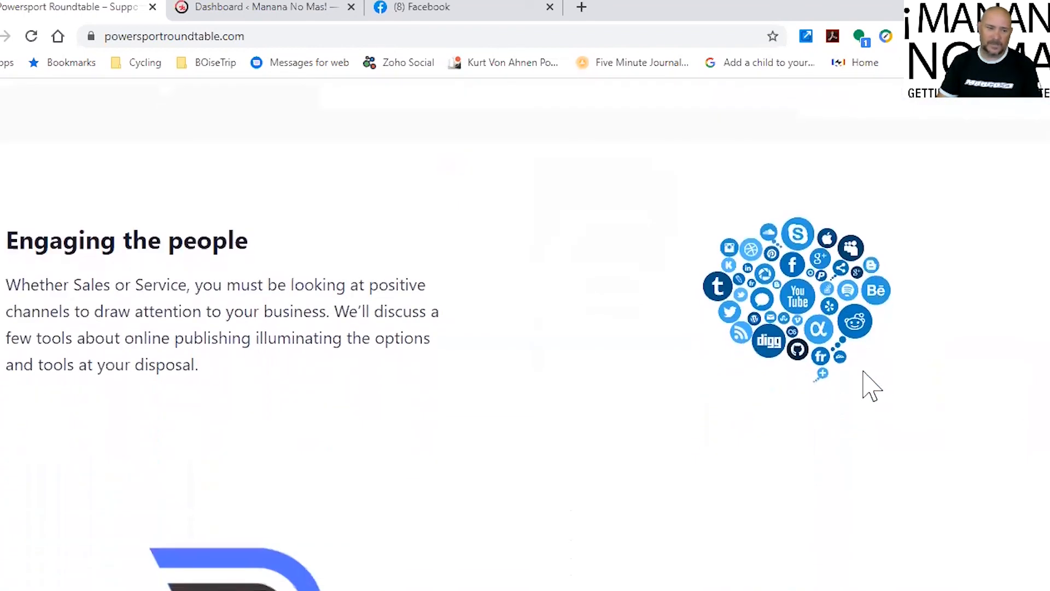
scroll(666, 350, down, 8)
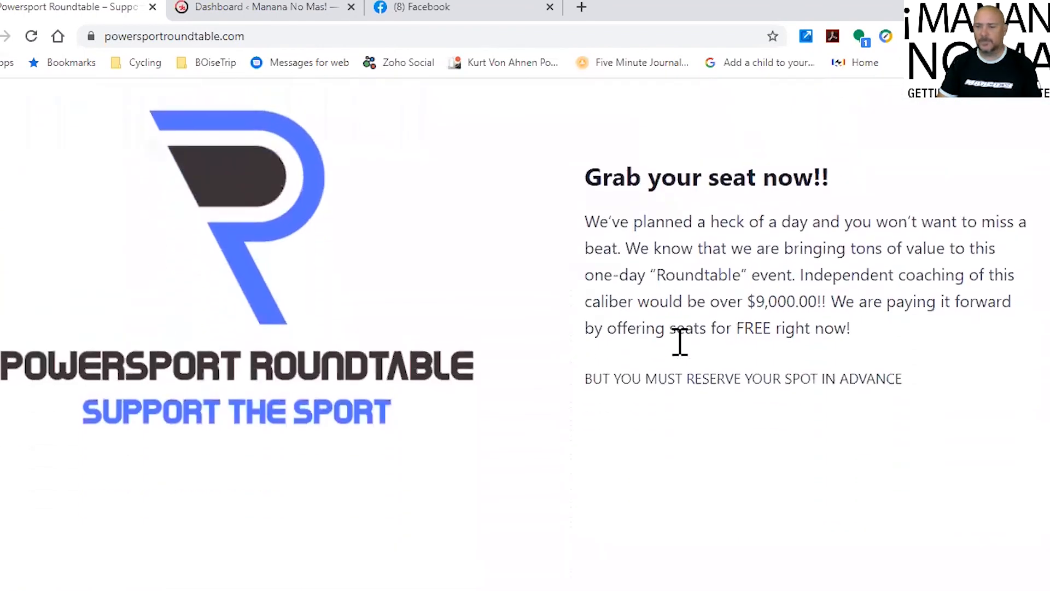
scroll(688, 347, up, 2)
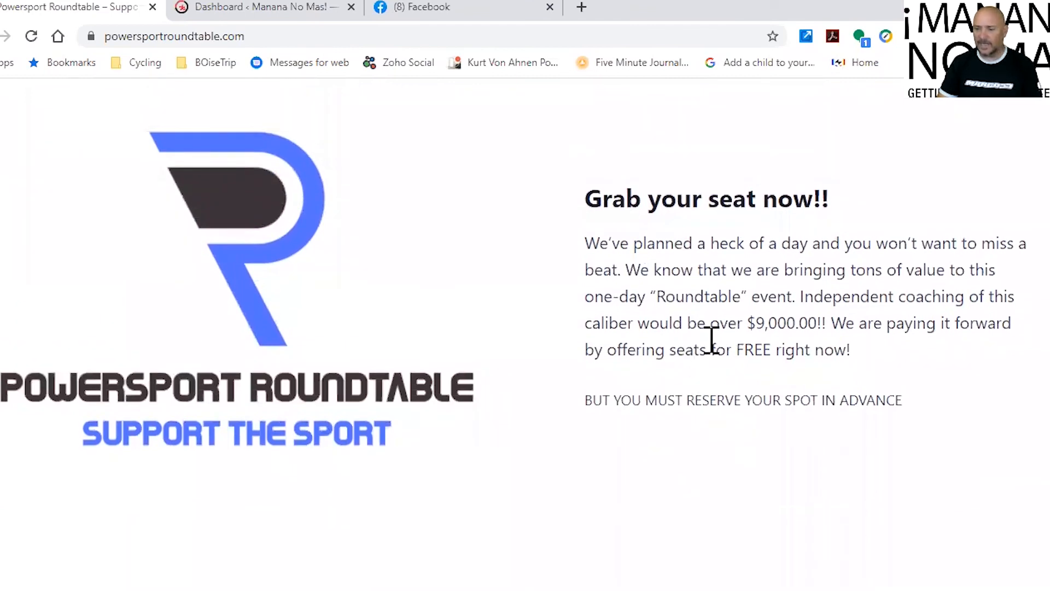
scroll(706, 347, down, 10)
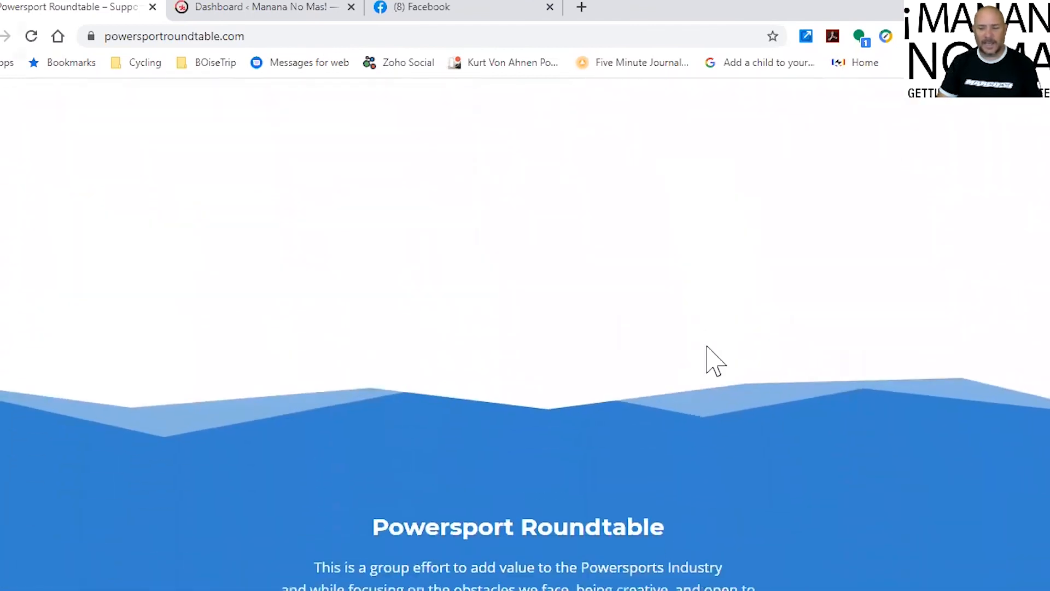
scroll(707, 356, down, 5)
scroll(667, 359, down, 6)
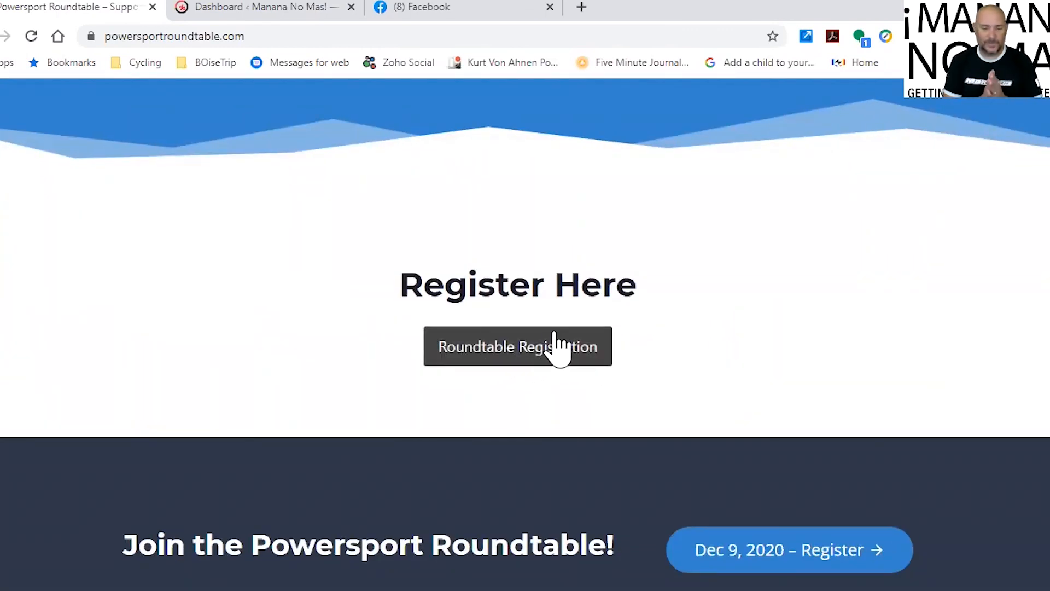
Open the Roundtable registration page and examine the fields of its sign-up form.
scroll(534, 355, down, 2)
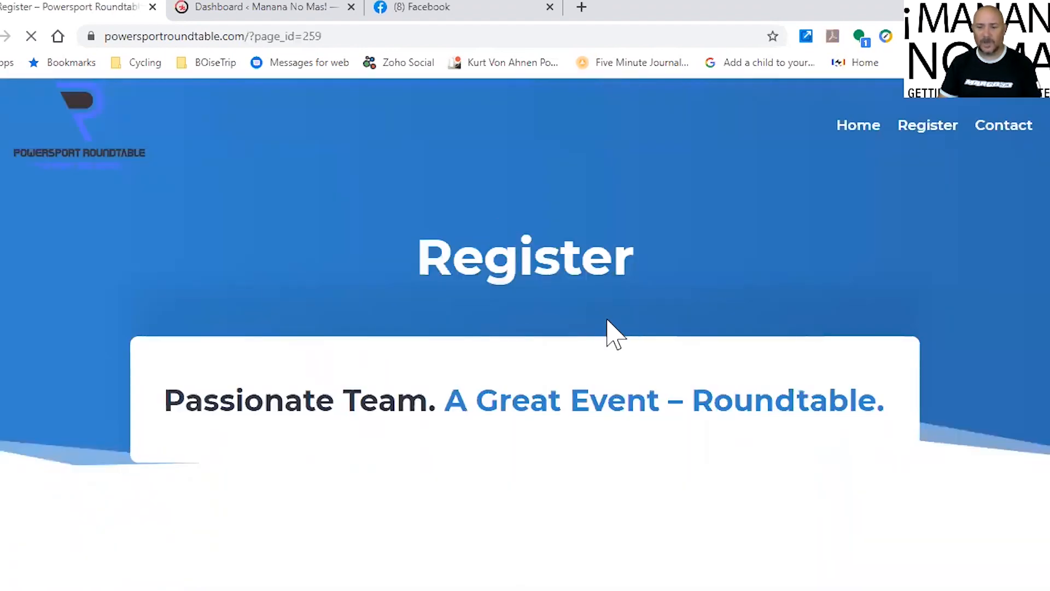
scroll(586, 316, down, 3)
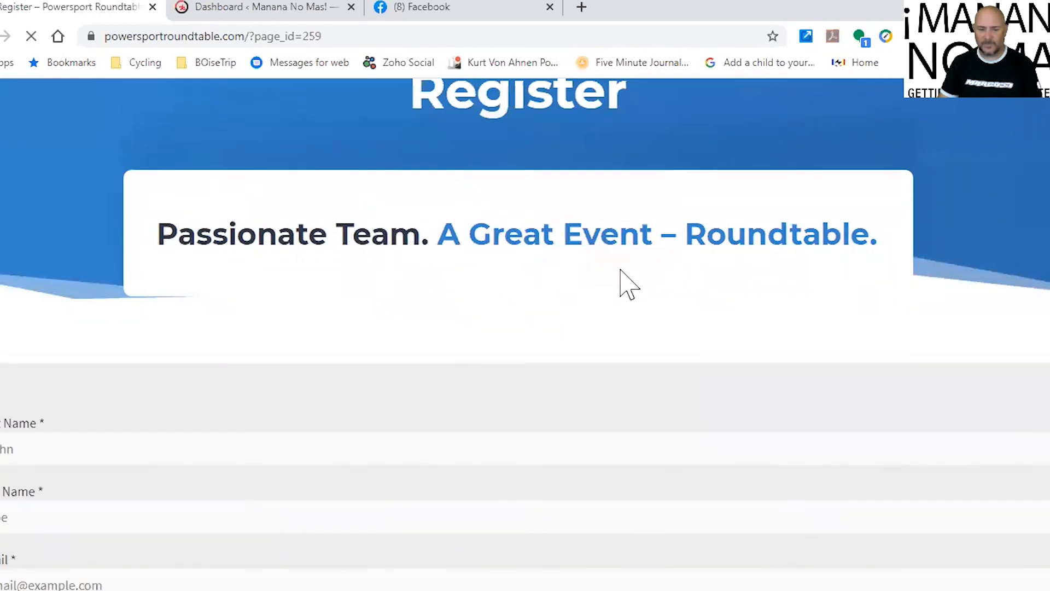
scroll(540, 274, down, 3)
scroll(540, 274, down, 1)
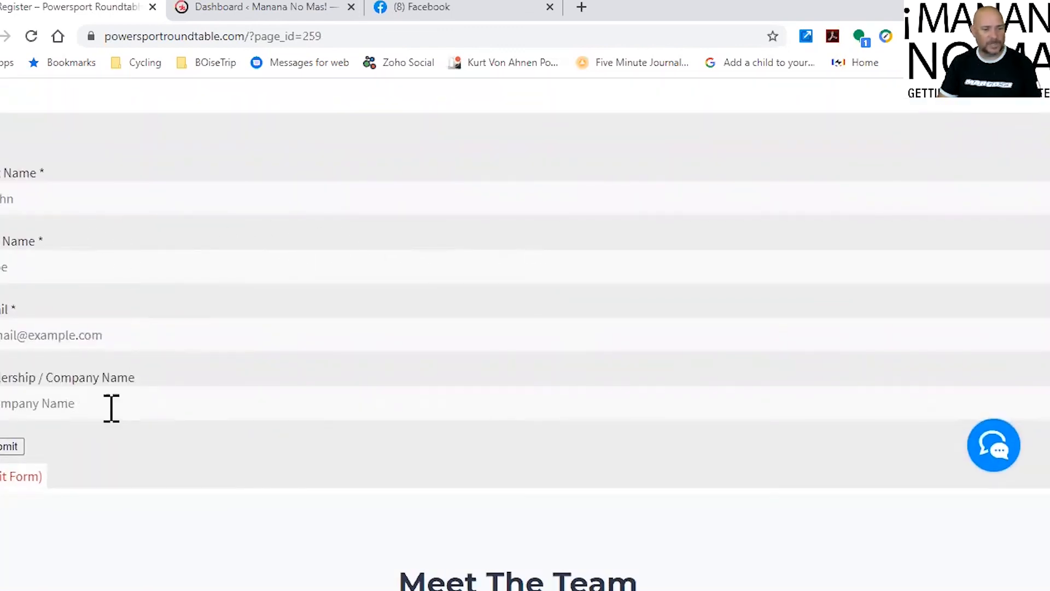
scroll(154, 344, down, 3)
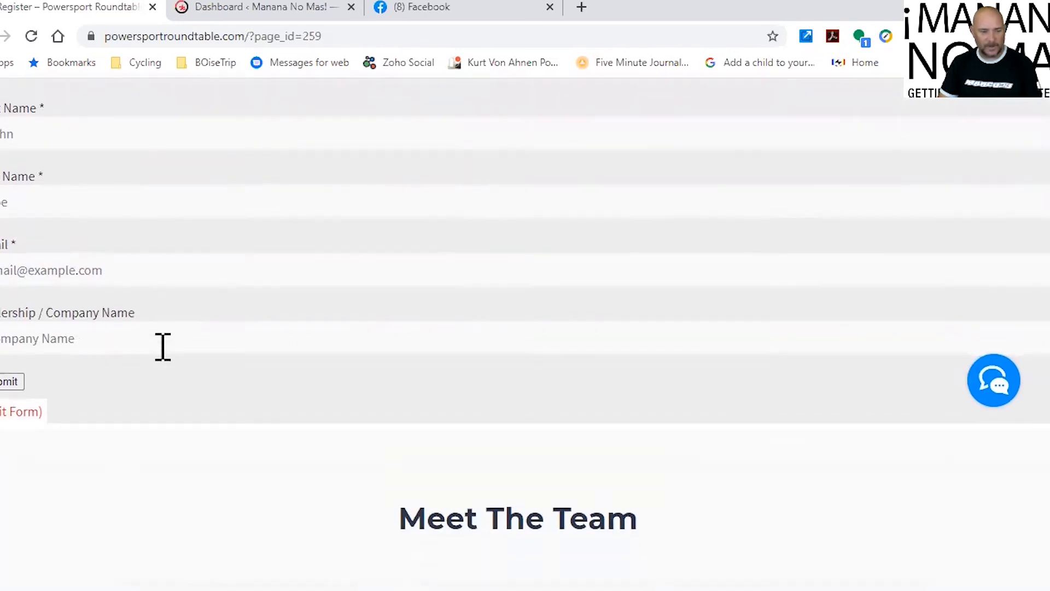
Examine the Meet The Team profiles and the four numbered event goals, and return to the start of the Register page.
scroll(271, 350, down, 7)
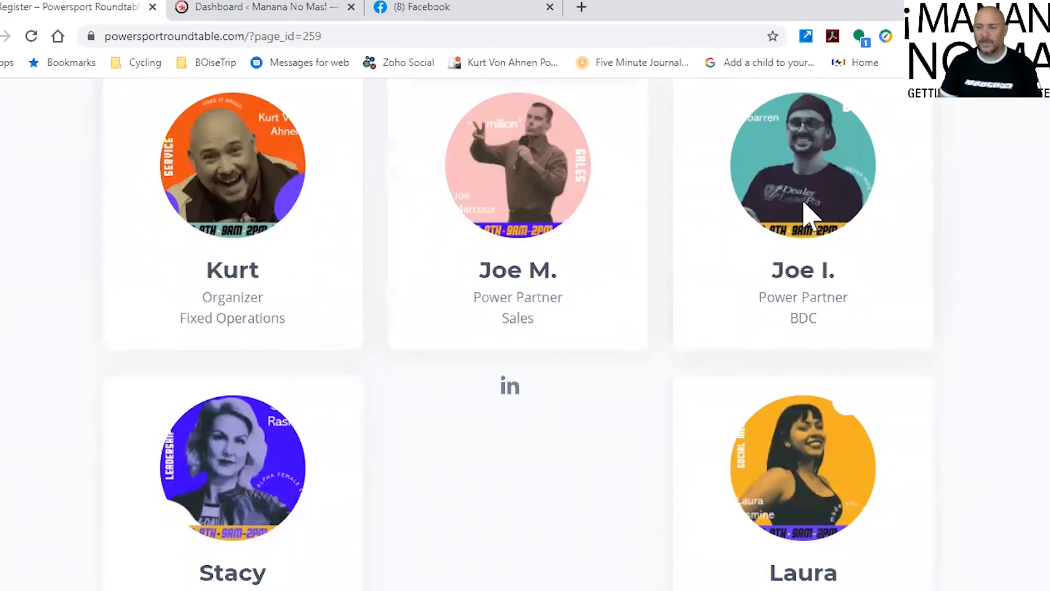
scroll(547, 380, down, 3)
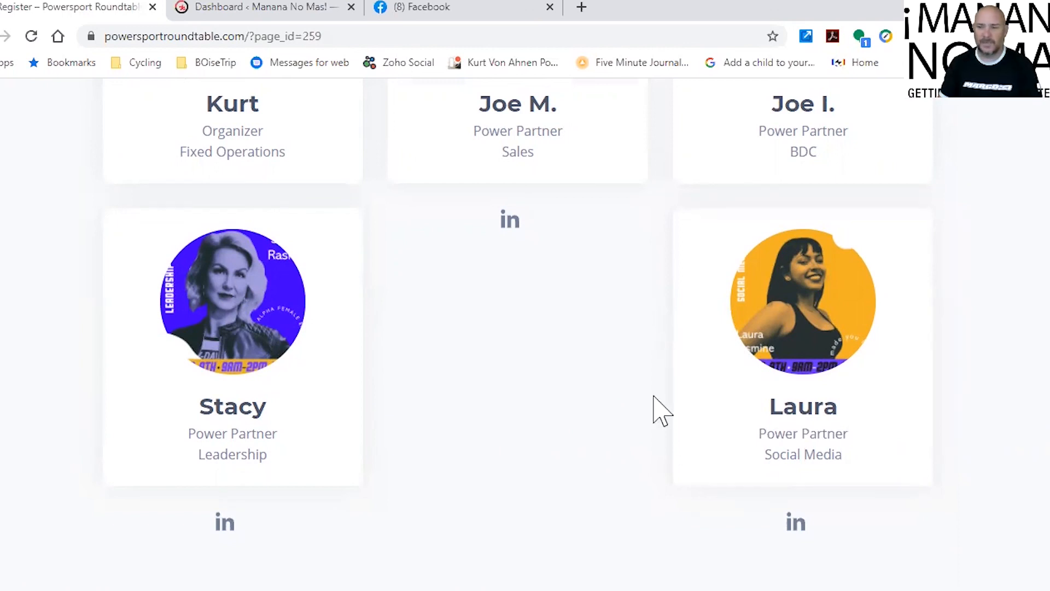
scroll(614, 408, up, 5)
scroll(614, 403, down, 3)
scroll(613, 410, down, 2)
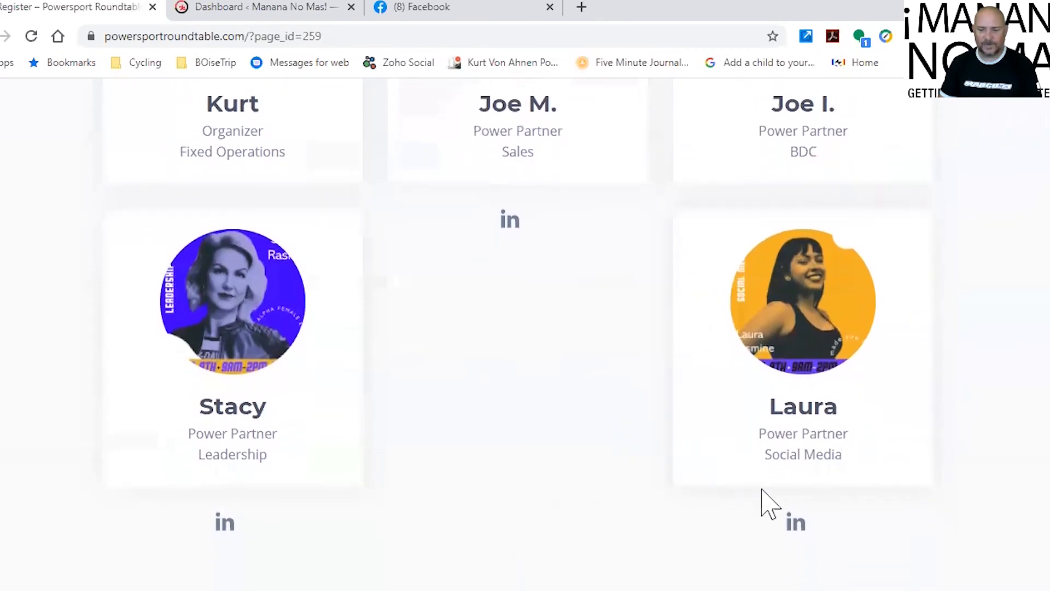
scroll(492, 417, down, 9)
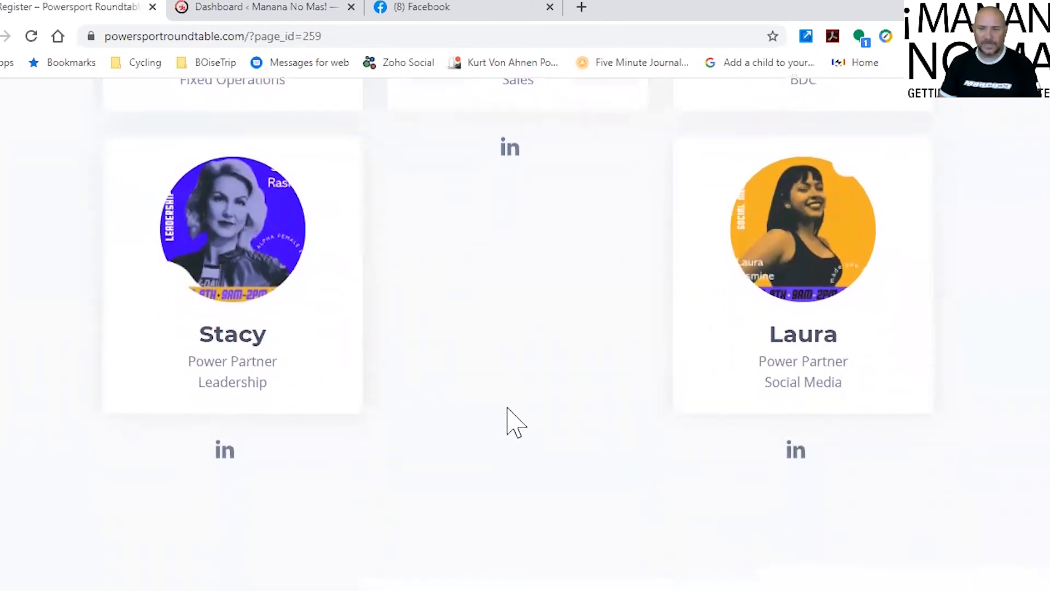
scroll(469, 385, down, 4)
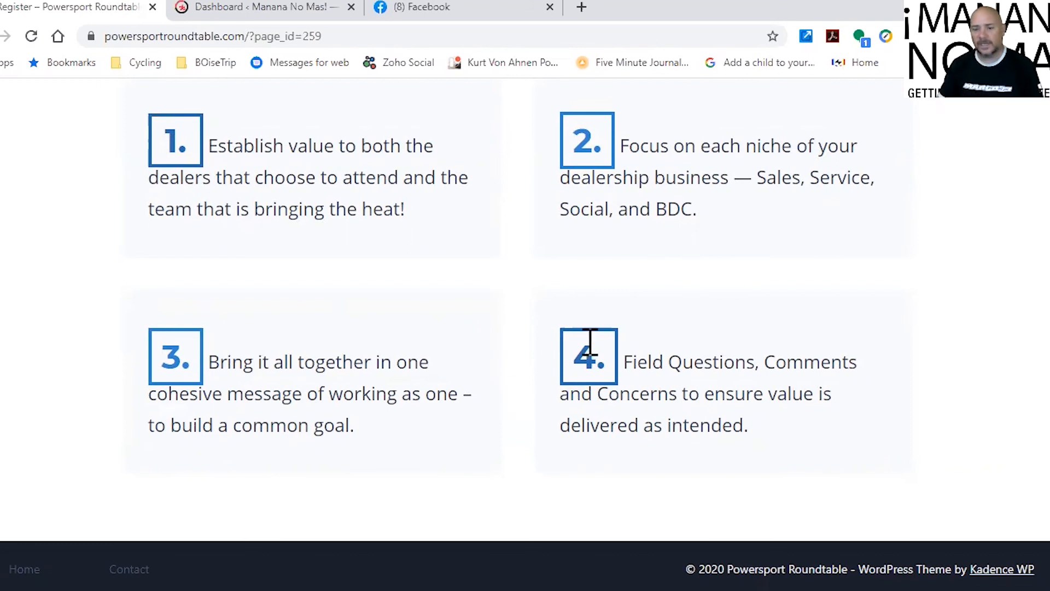
scroll(554, 342, up, 15)
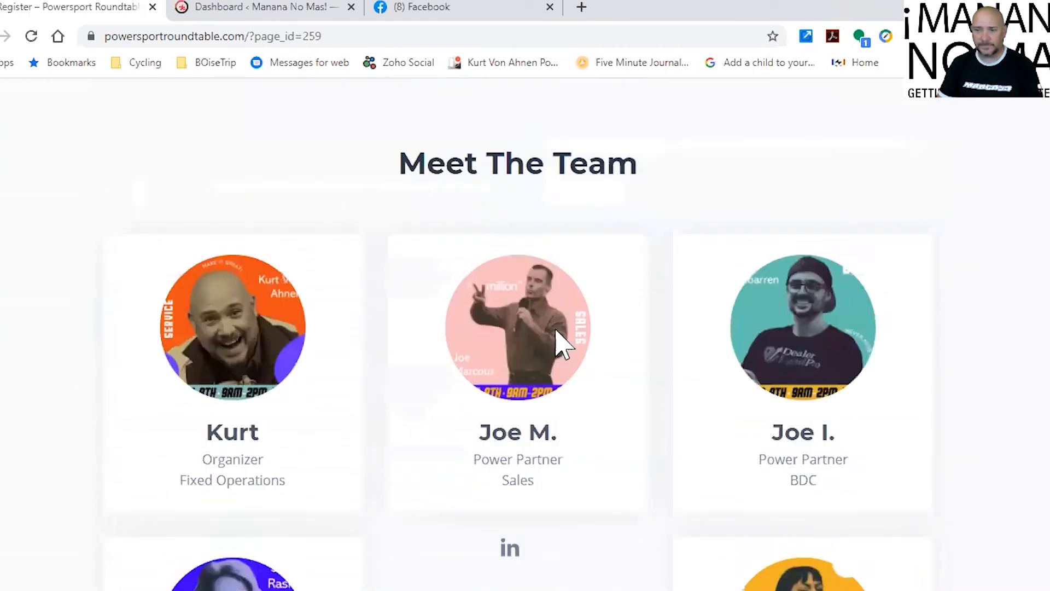
scroll(555, 333, up, 8)
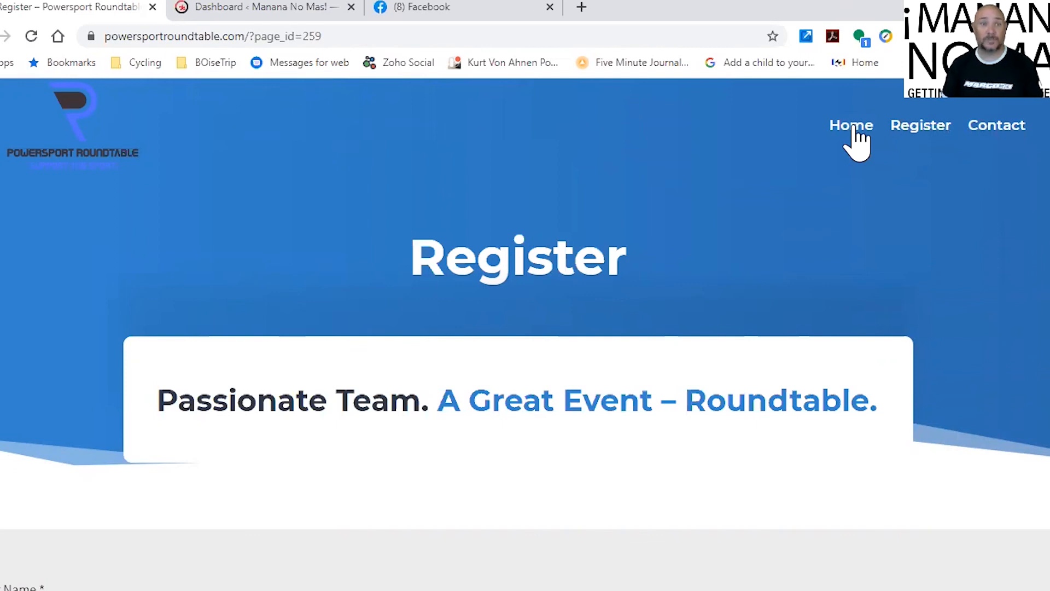
Open the site's Contact page and review its message form and the partner logos.
click(993, 128)
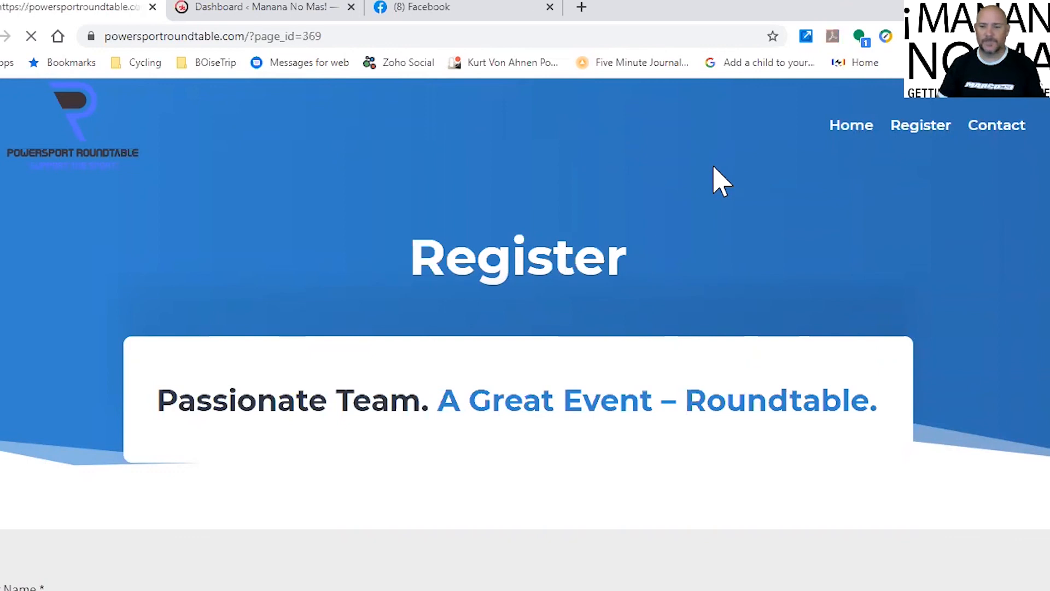
scroll(728, 207, down, 6)
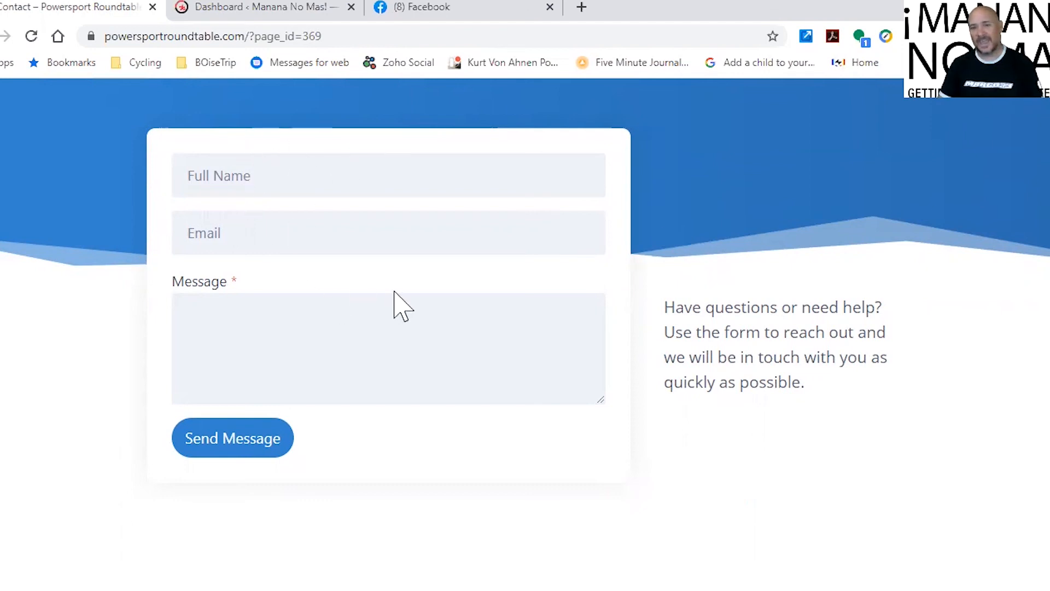
scroll(394, 291, down, 6)
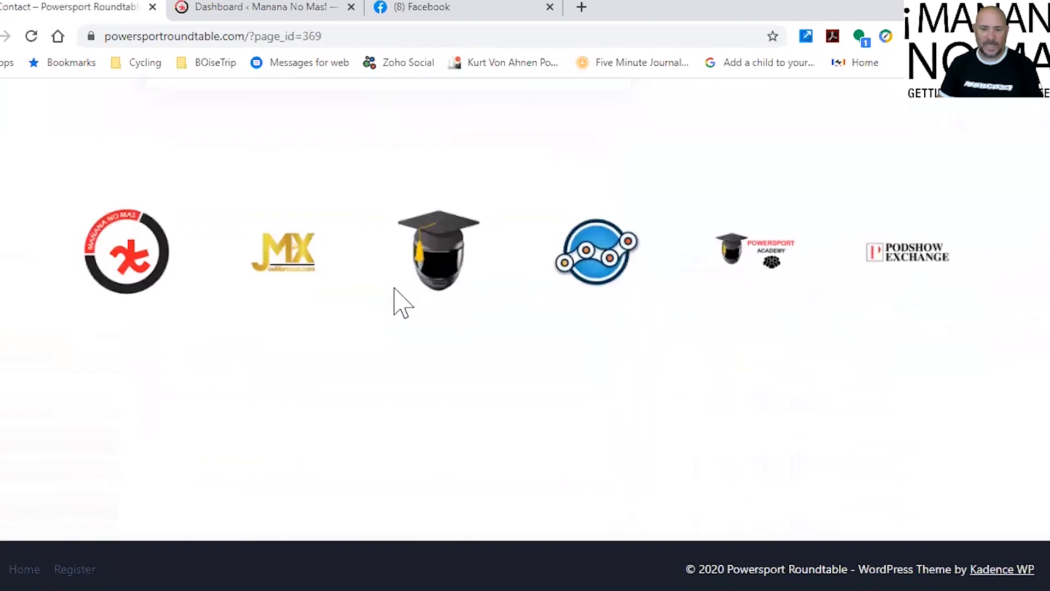
scroll(394, 289, up, 2)
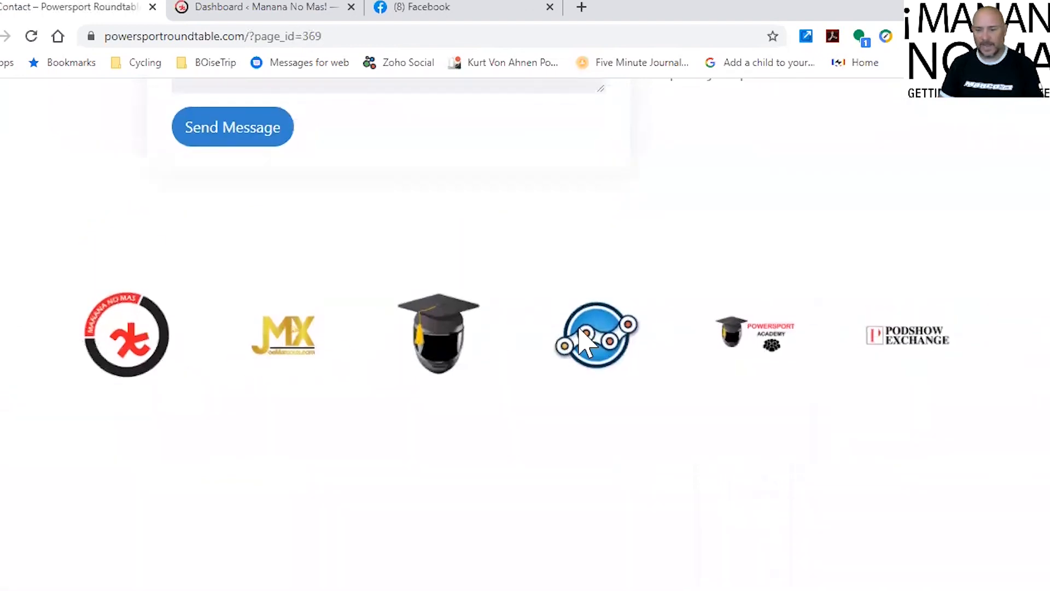
scroll(826, 304, up, 8)
scroll(824, 295, up, 4)
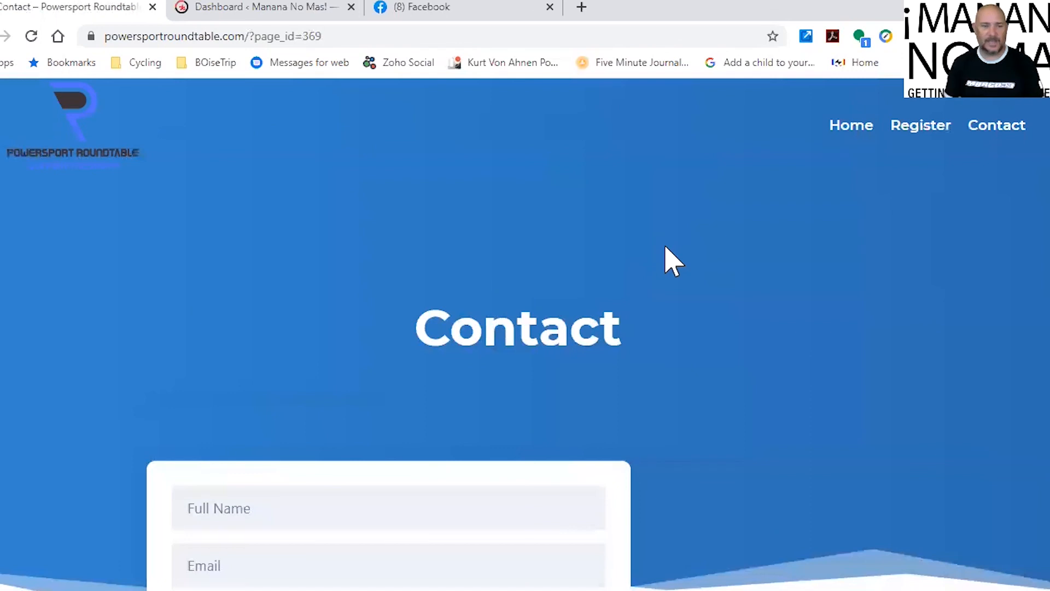
Return to the site's home page and review the event banner and partner logos.
click(843, 125)
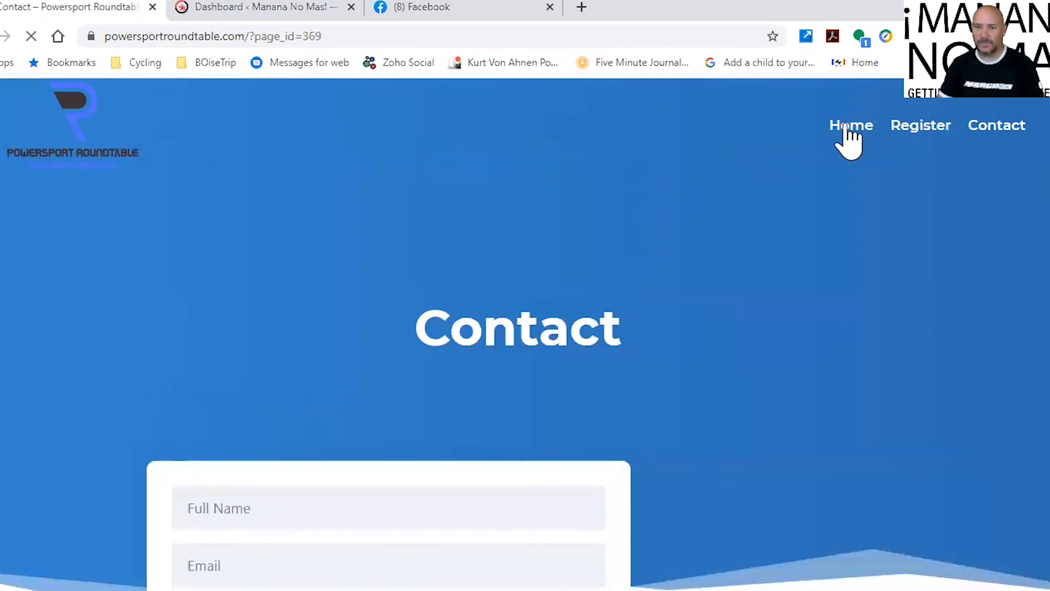
scroll(634, 211, down, 2)
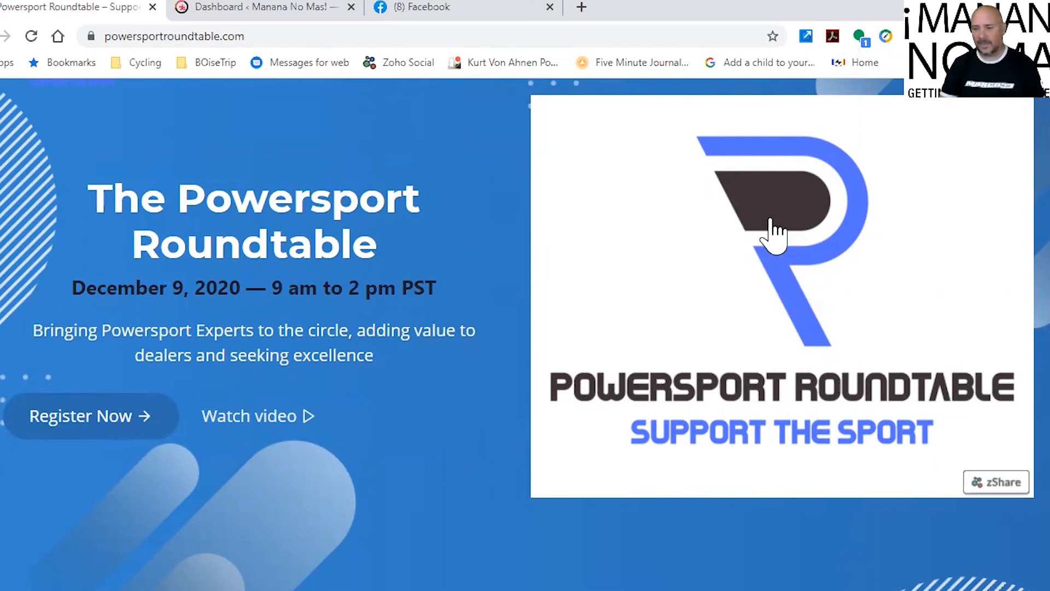
scroll(377, 251, down, 6)
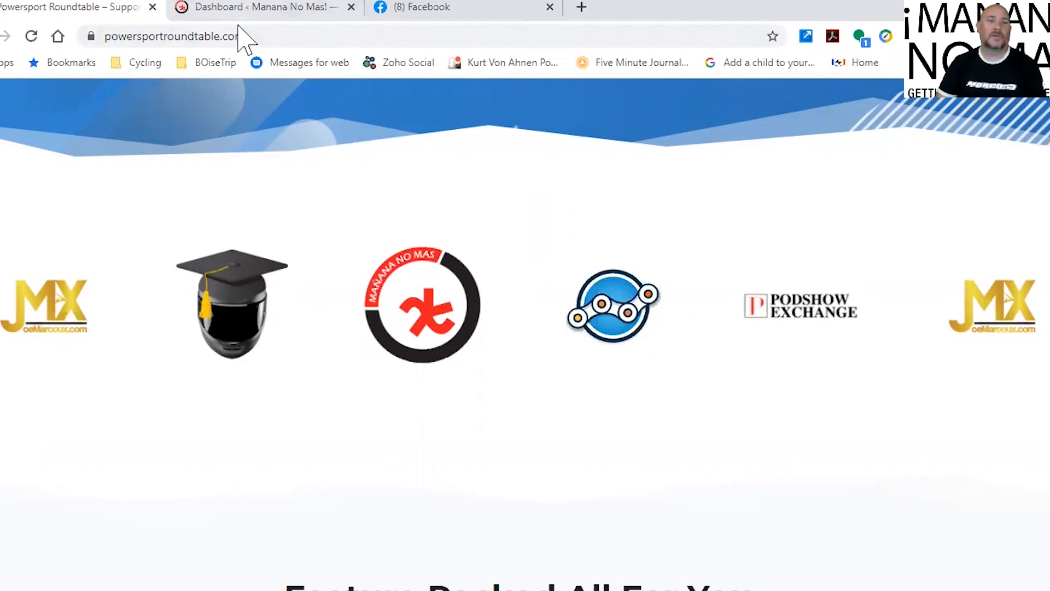
Switch to the Manana No Mas WordPress dashboard and open the Roundtable funnel from Groundhogg's funnel list.
click(246, 9)
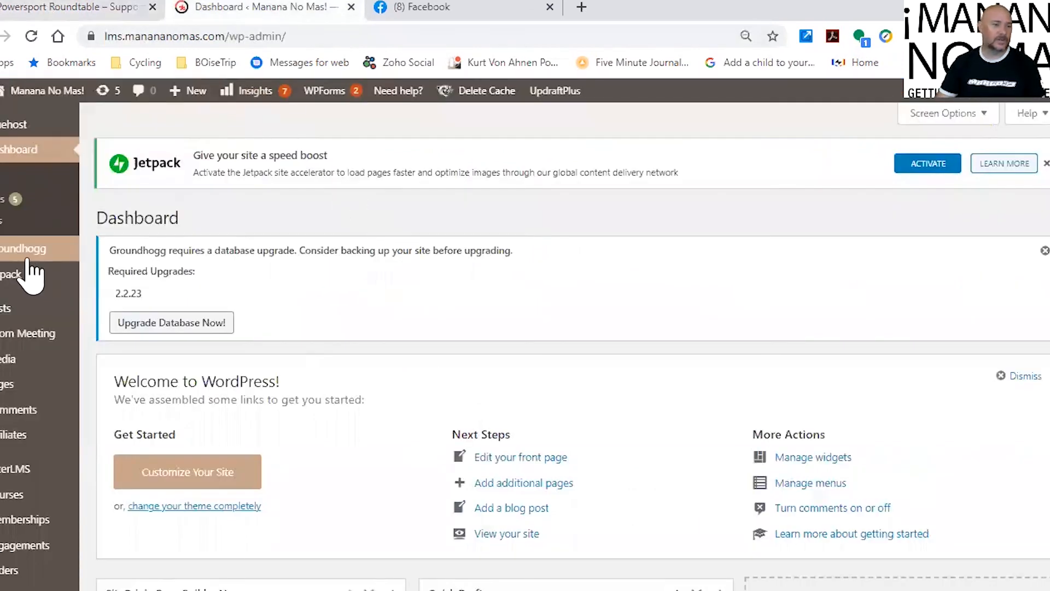
mouse_move(25, 257)
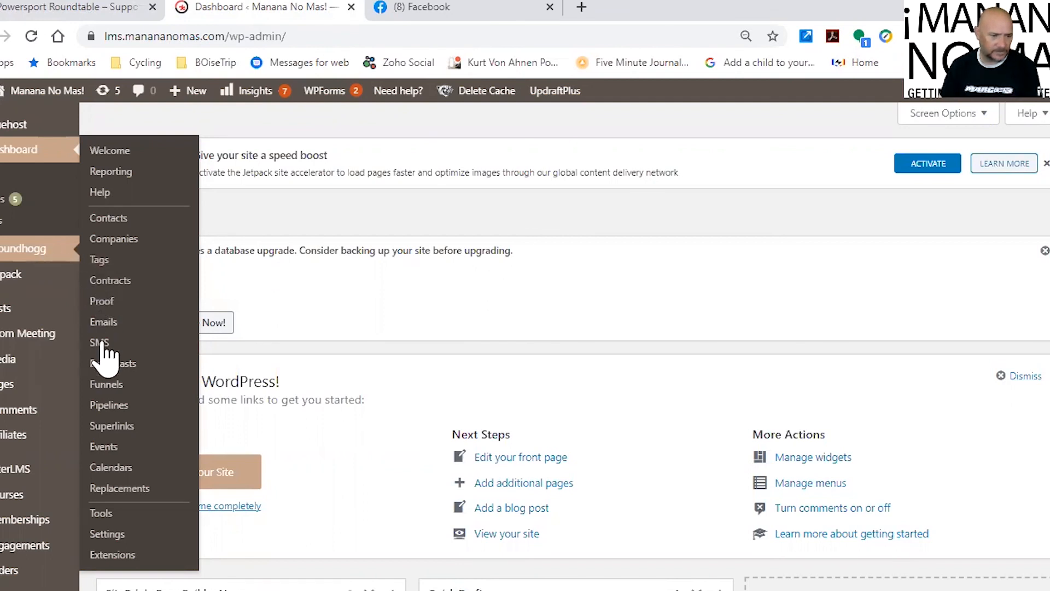
click(107, 387)
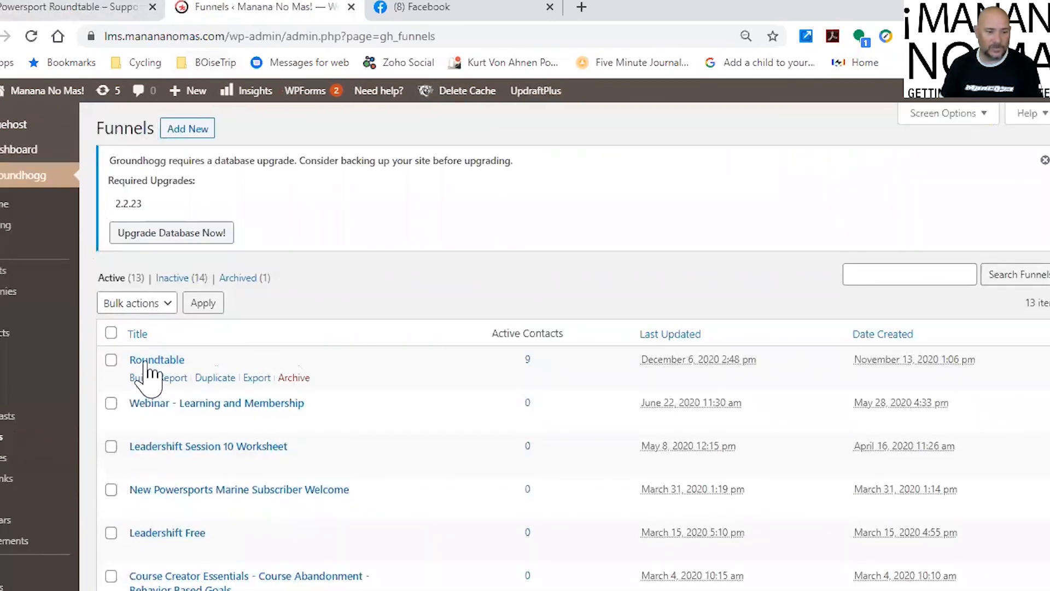
click(146, 362)
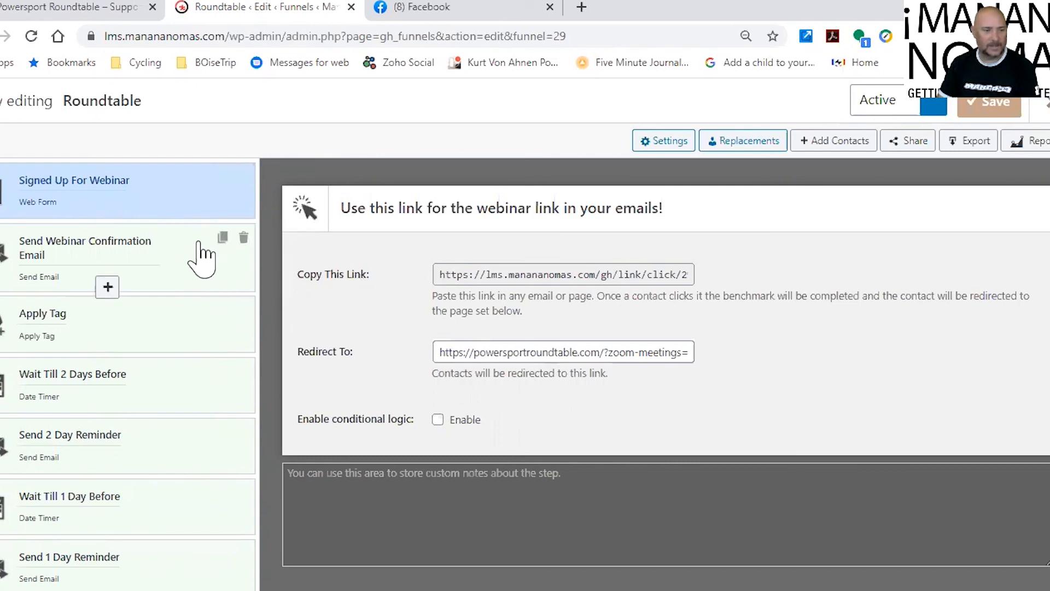
Open the email used by the Send Webinar Confirmation Email step, read it through to the countdown, and close it without saving.
click(187, 264)
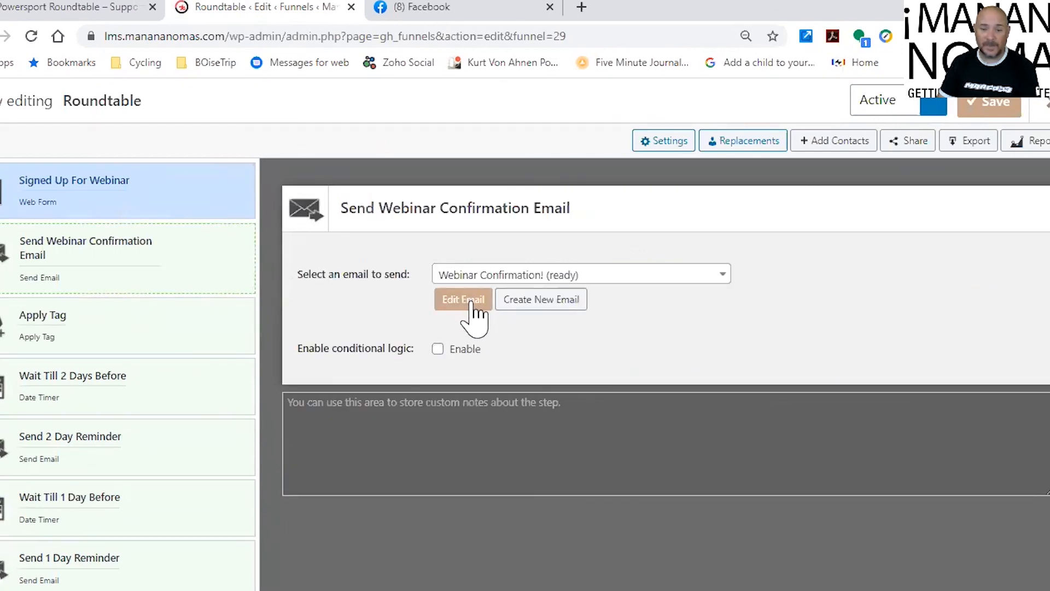
click(473, 299)
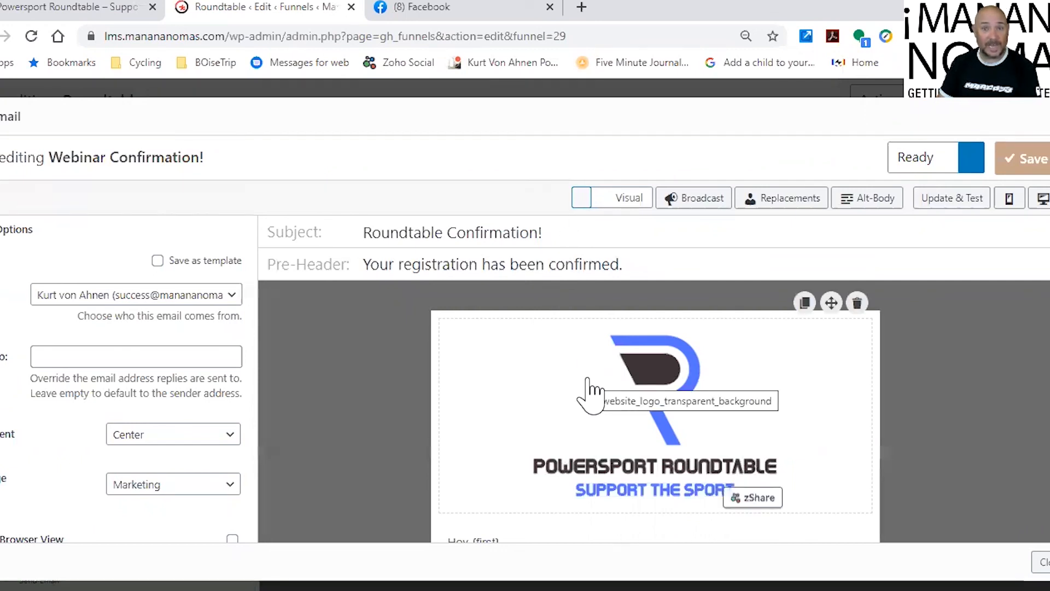
scroll(584, 404, down, 2)
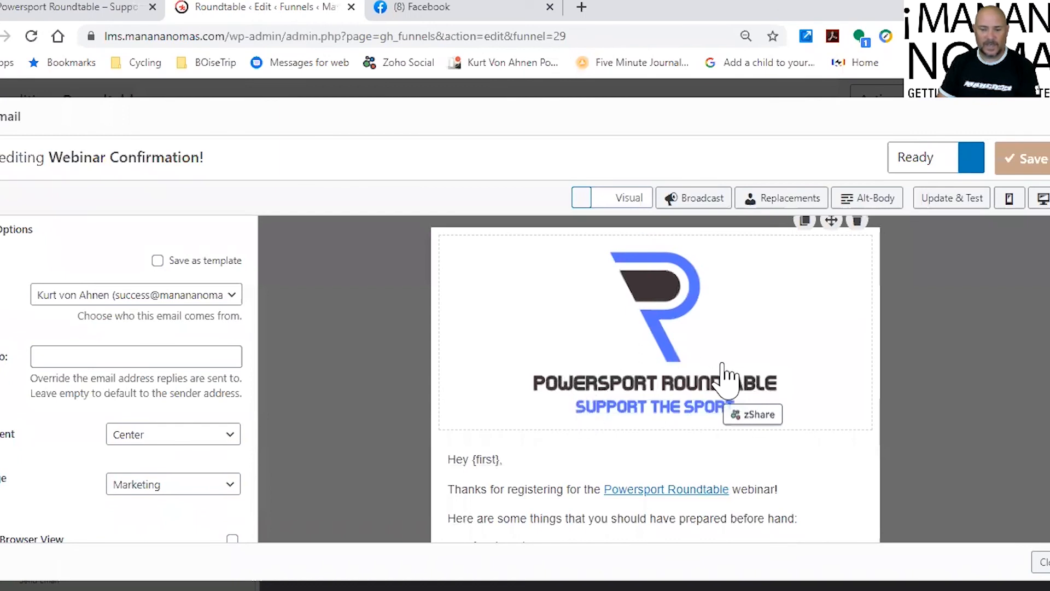
scroll(607, 402, down, 3)
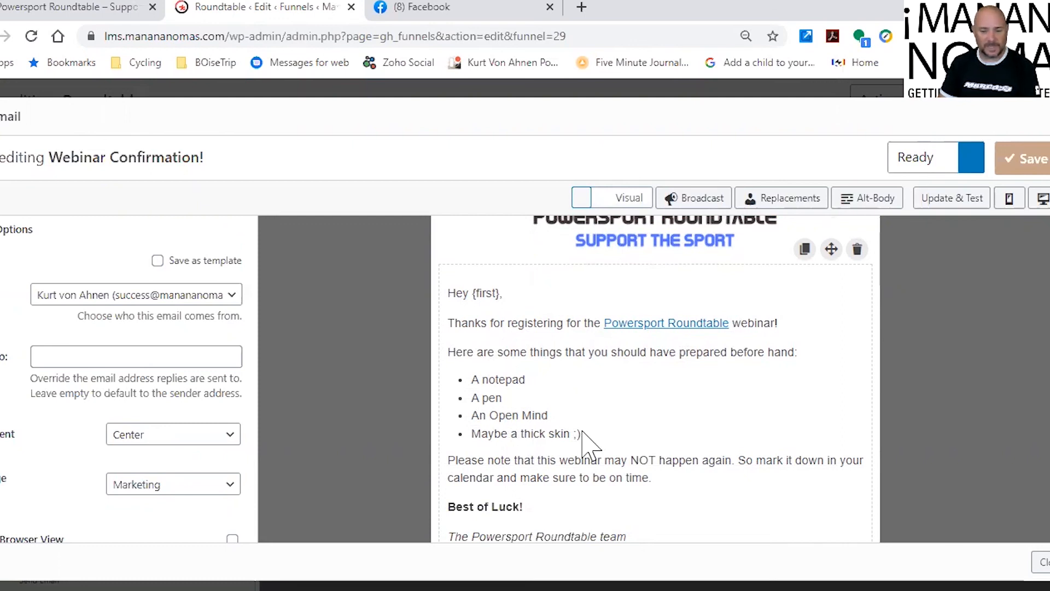
scroll(583, 432, down, 2)
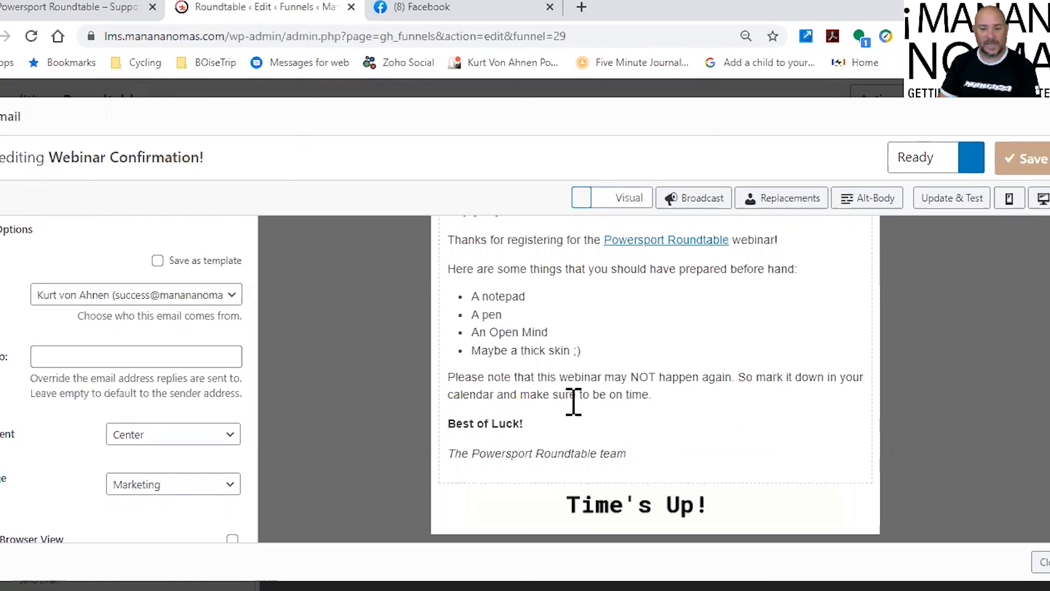
scroll(609, 469, down, 3)
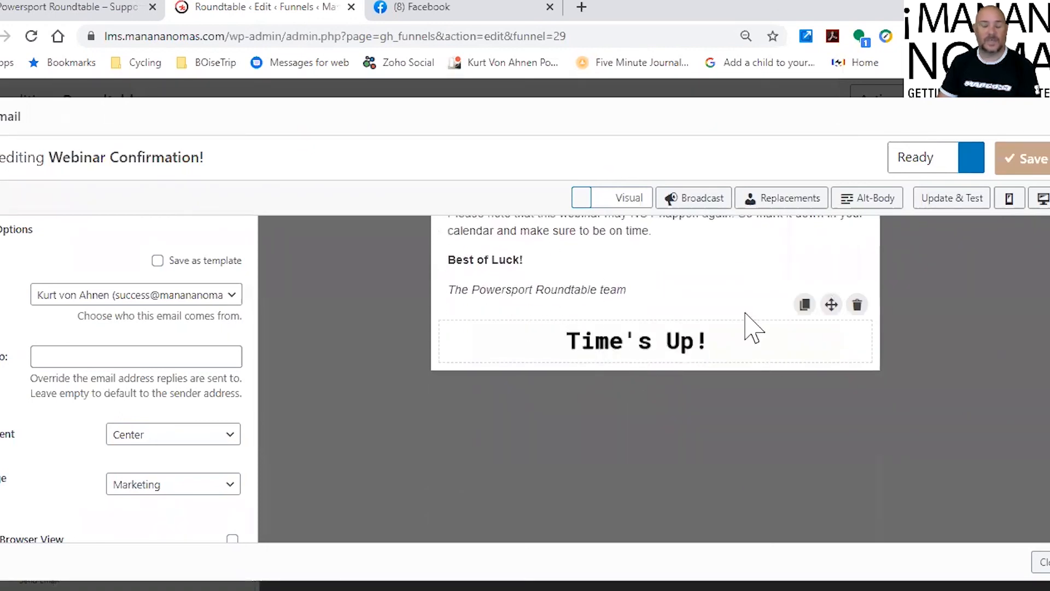
scroll(711, 306, up, 10)
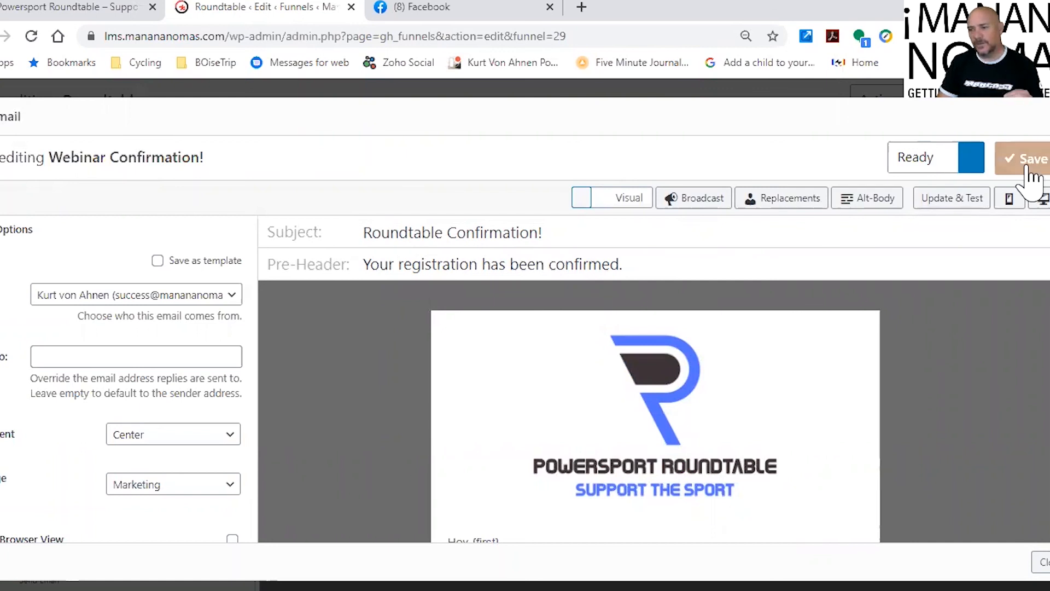
click(1043, 122)
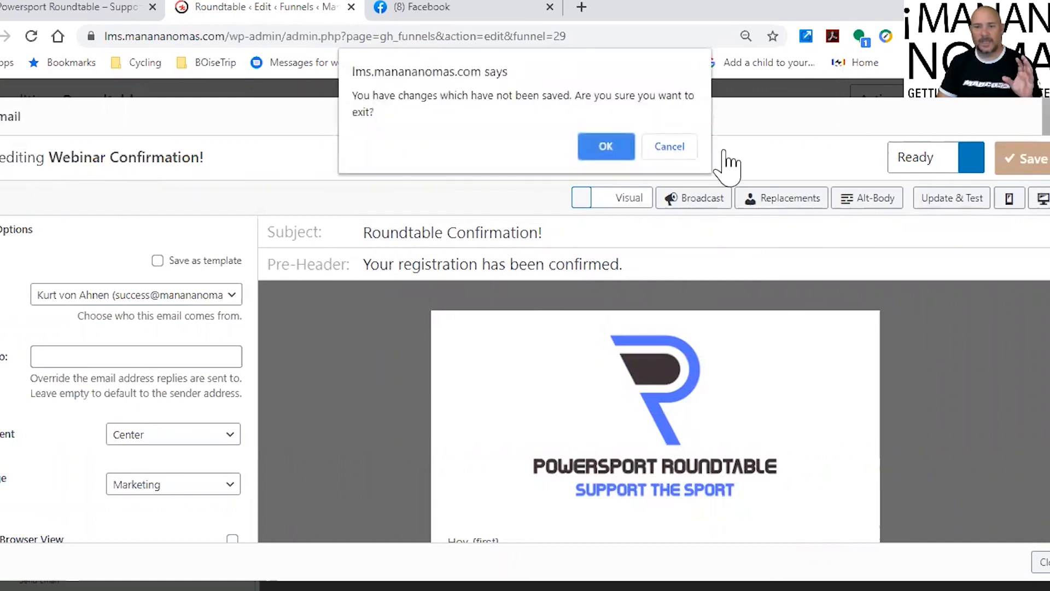
click(605, 148)
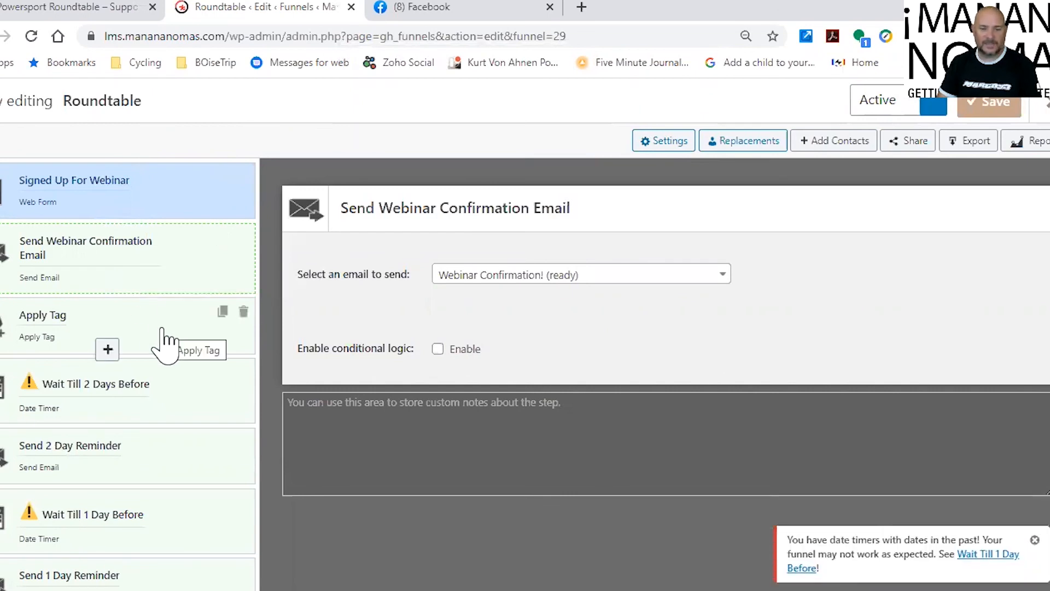
Inspect the settings of the Apply Tag, Wait Till 2 Days Before and Send 2 Day Reminder steps.
click(162, 328)
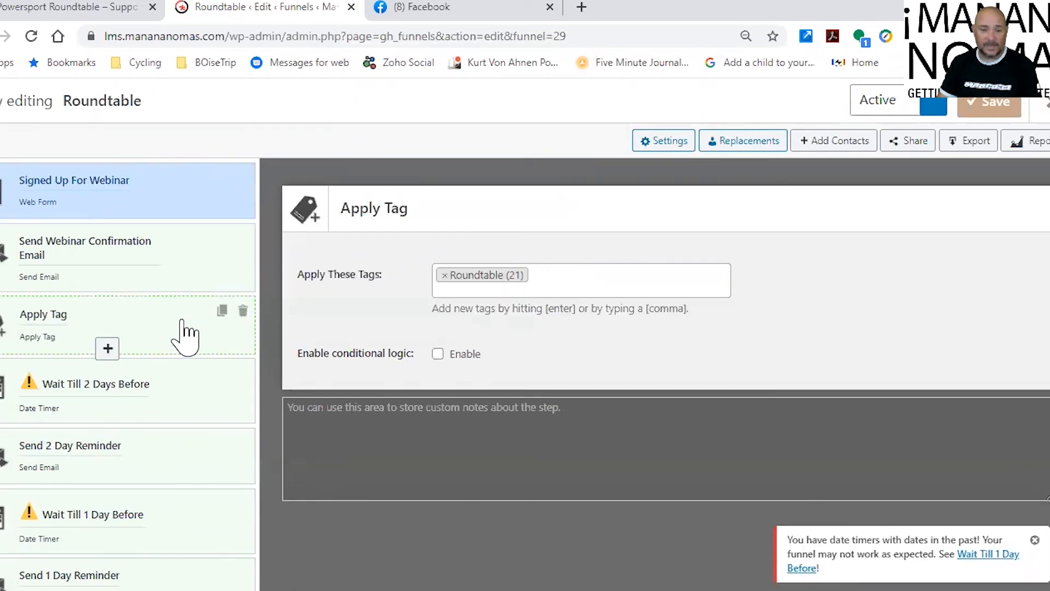
click(181, 398)
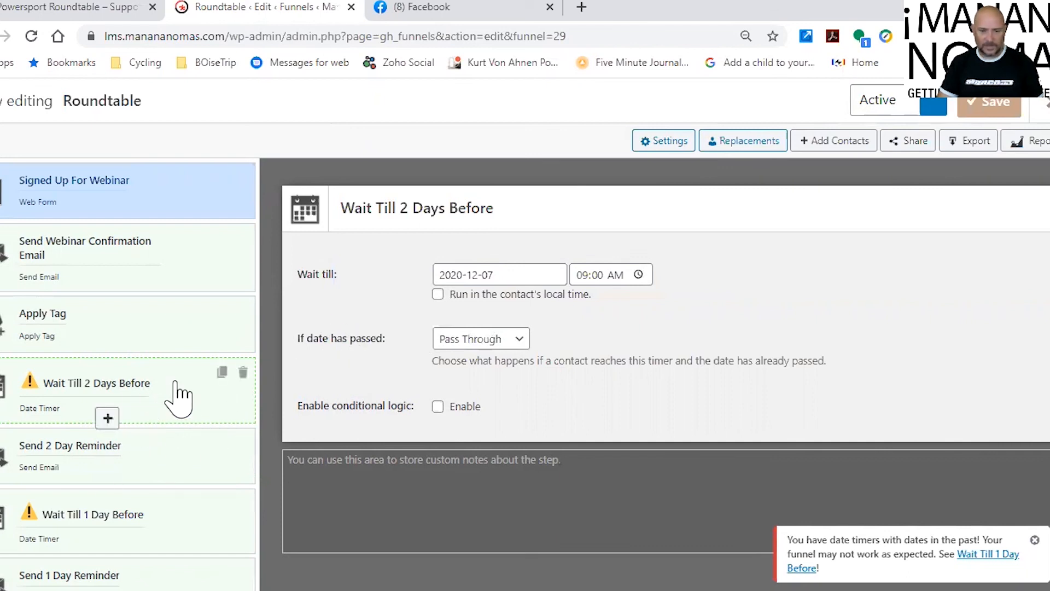
click(158, 465)
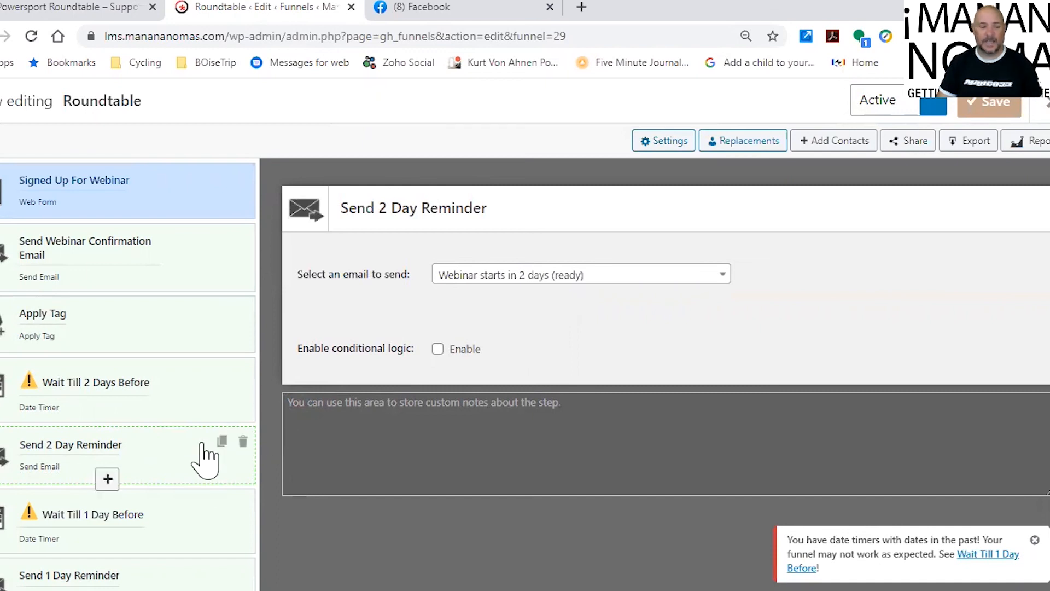
Inspect the Wait Till 1 Day Before timer and the email chosen in the Send 1 Day Reminder step.
scroll(188, 457, down, 3)
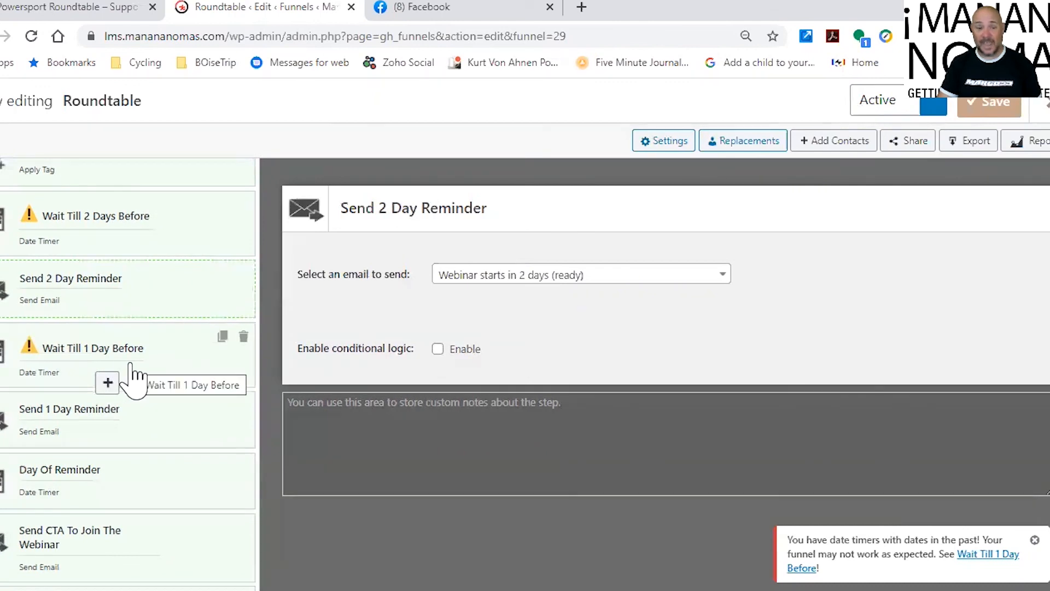
click(194, 371)
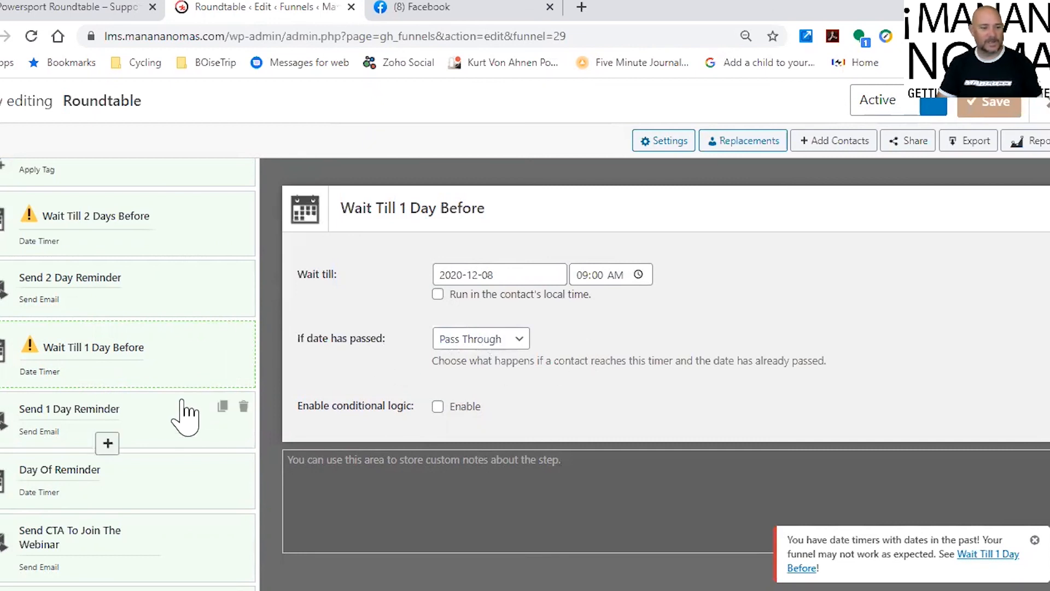
click(182, 427)
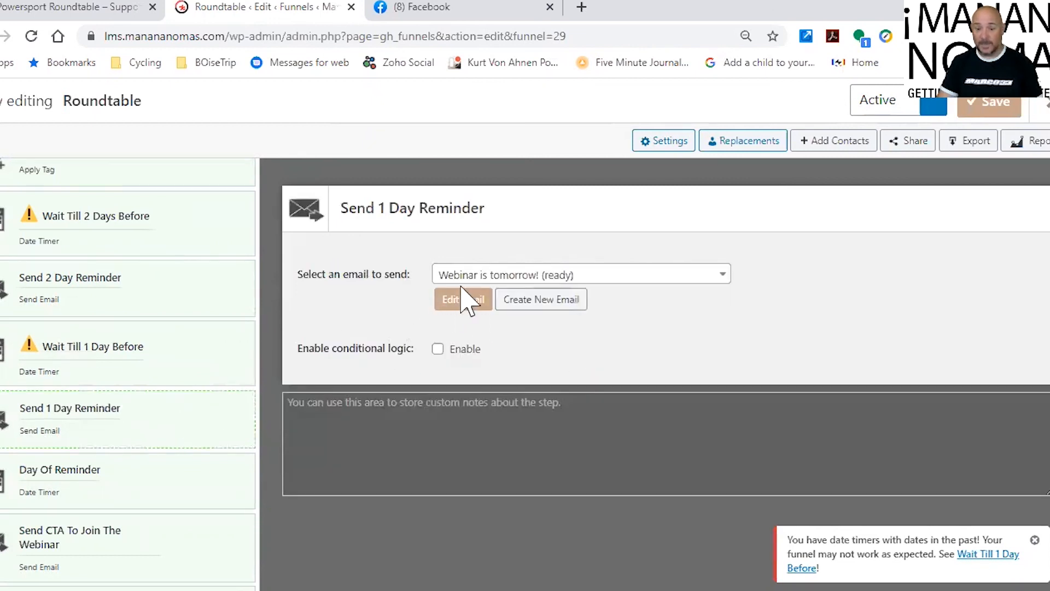
Examine the Day Of Reminder timer's date settings and compare them with the Send 1 Day Reminder step before it.
scroll(197, 388, down, 2)
scroll(197, 388, down, 1)
click(170, 329)
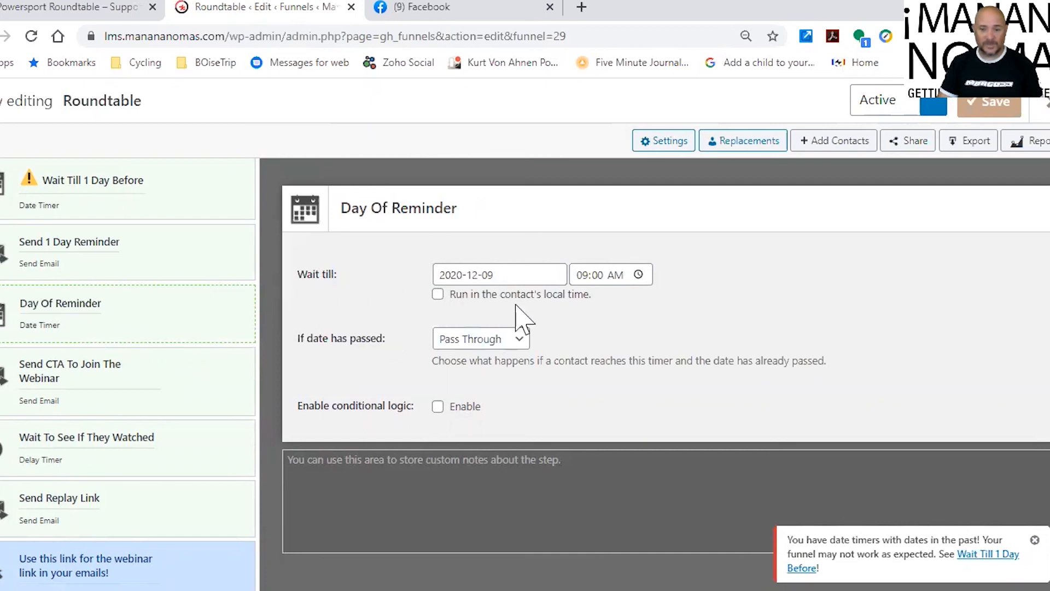
mouse_move(206, 312)
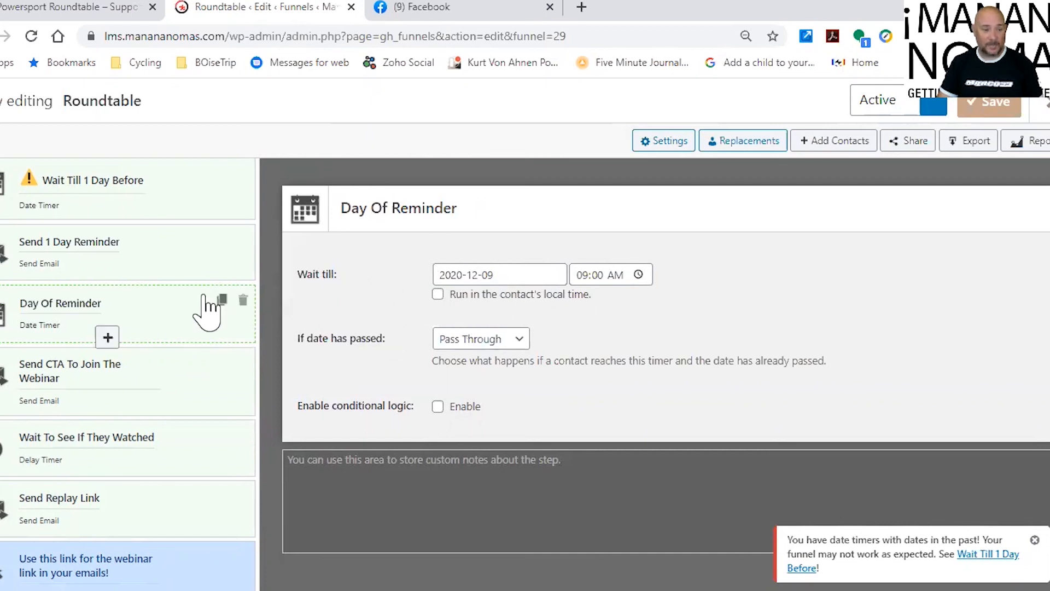
click(165, 312)
click(137, 319)
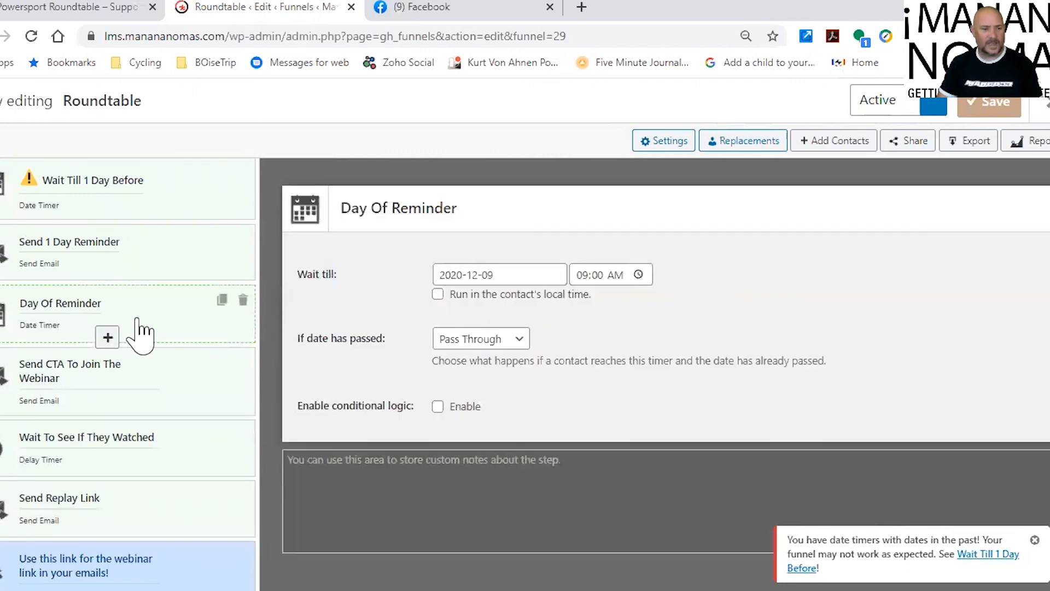
click(161, 272)
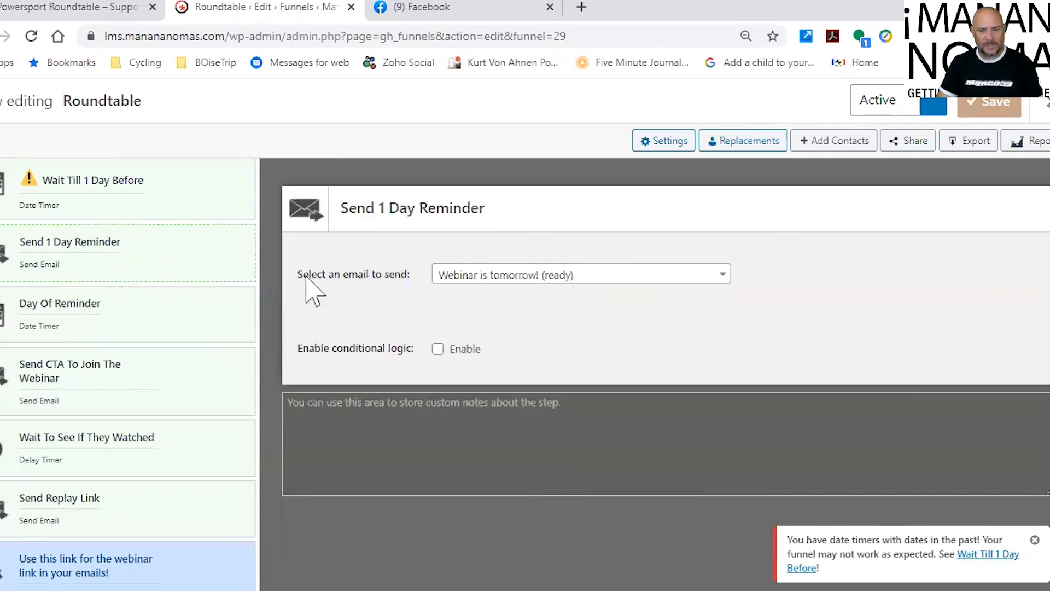
click(170, 326)
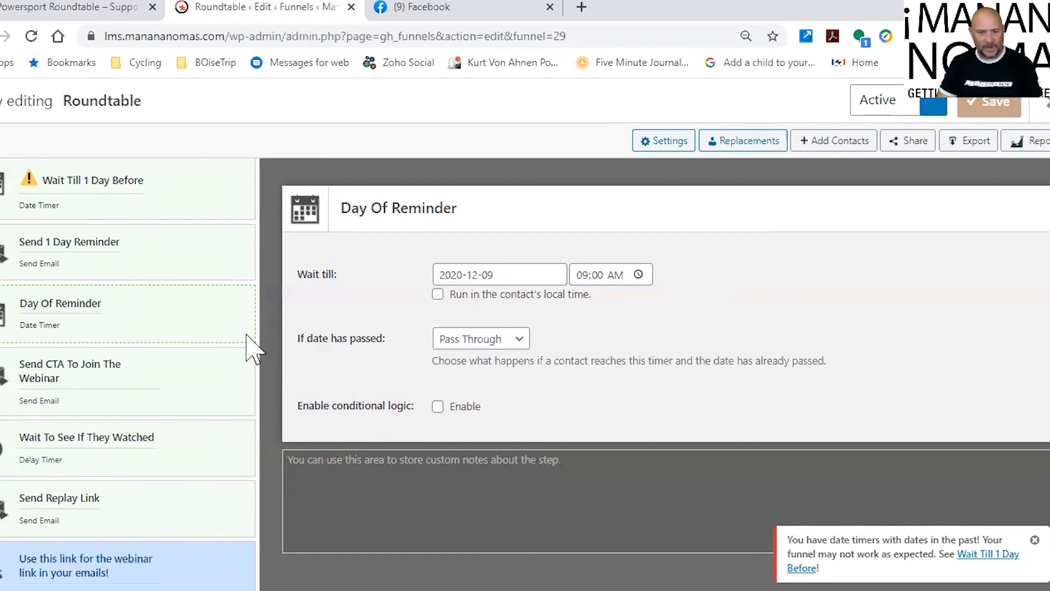
Open the email used by the Send CTA To Join The Webinar step, review its message and call button, and close it without saving.
click(184, 392)
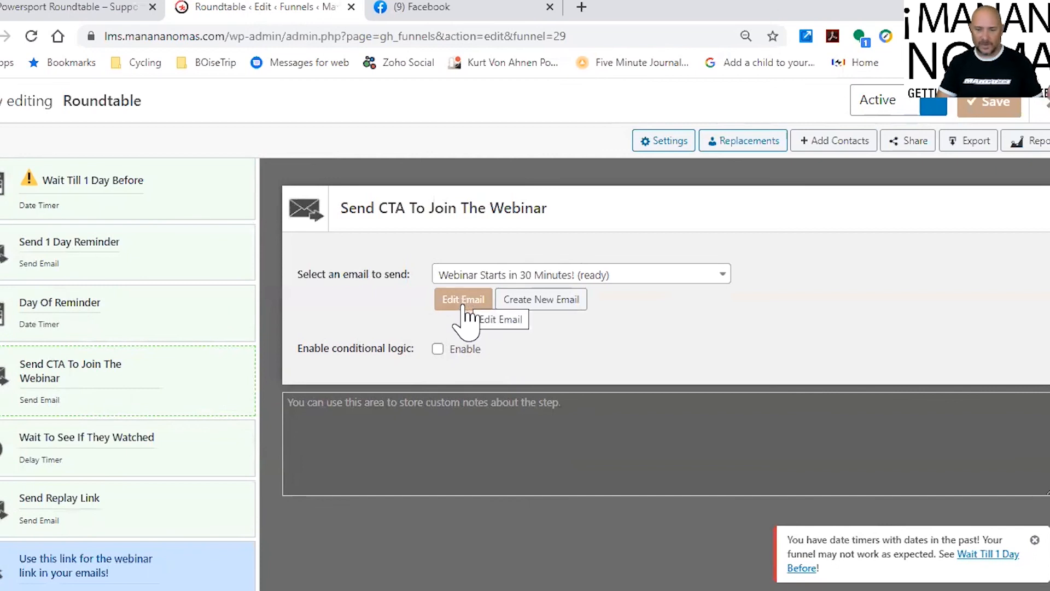
click(465, 307)
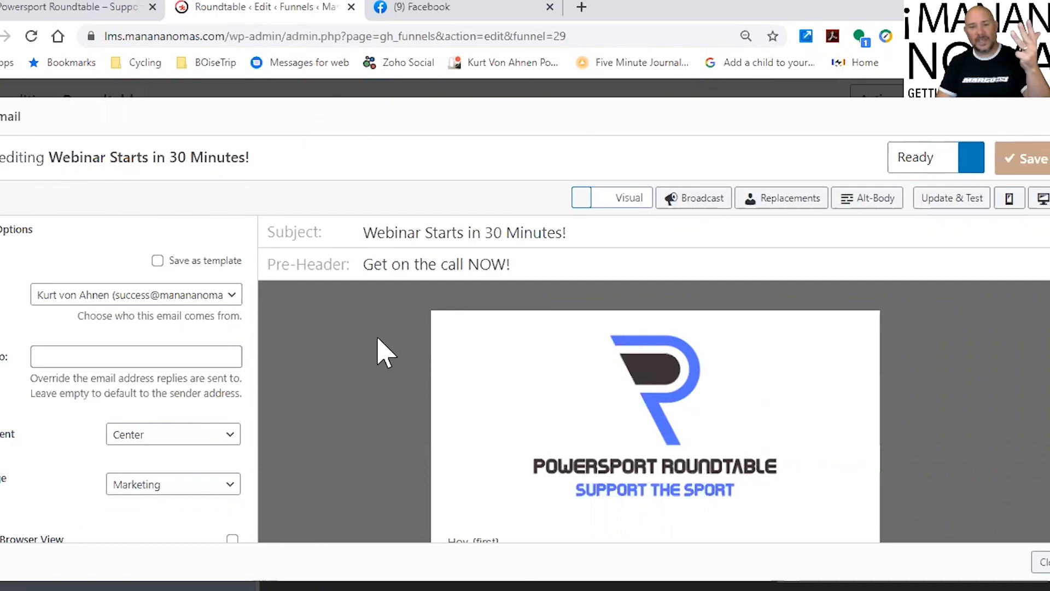
scroll(380, 352, down, 5)
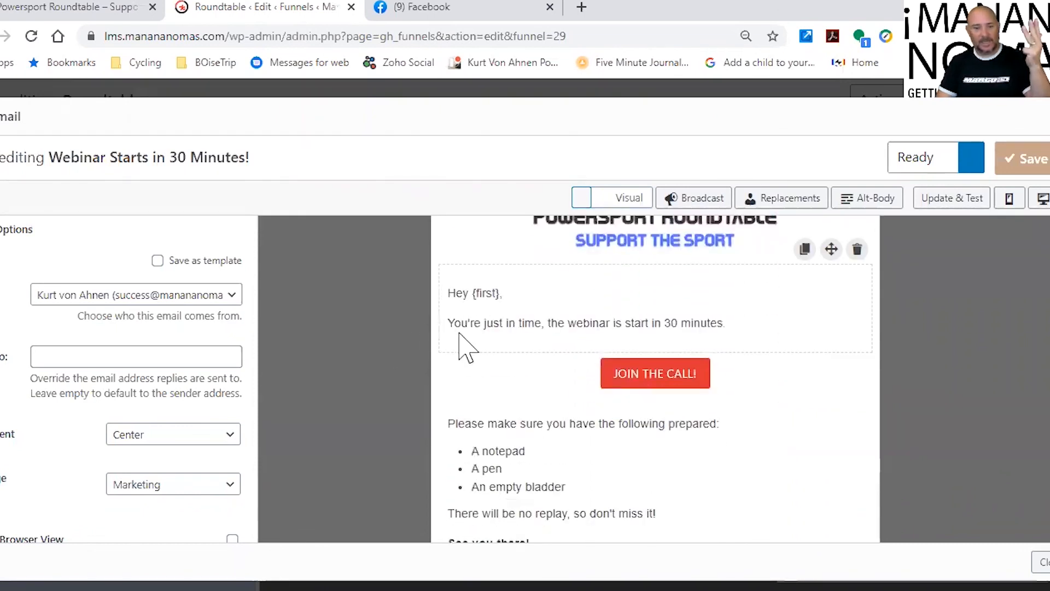
scroll(552, 360, down, 1)
scroll(552, 360, down, 1)
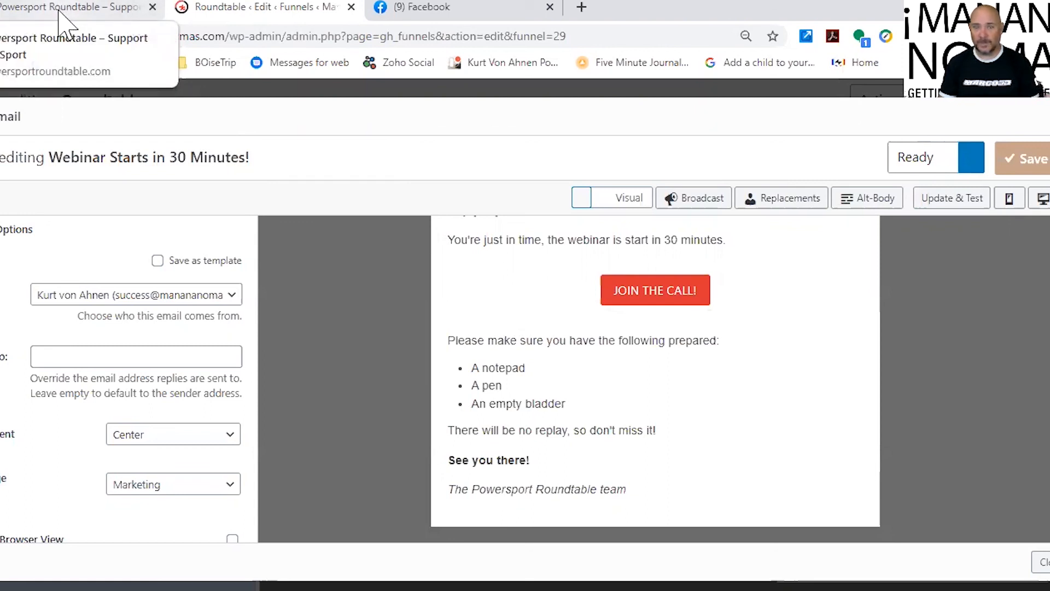
mouse_move(516, 304)
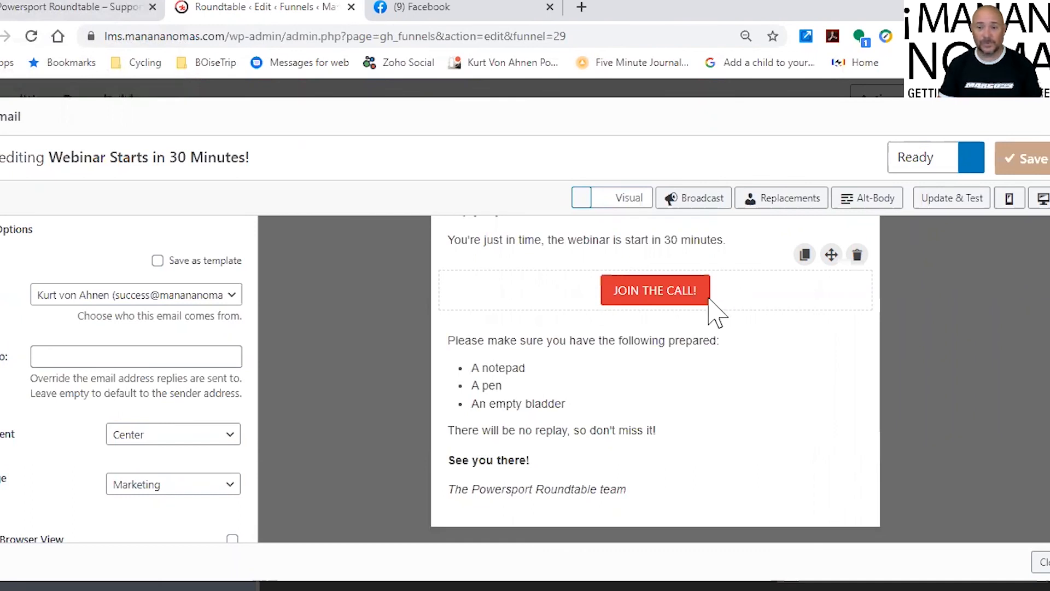
click(1043, 136)
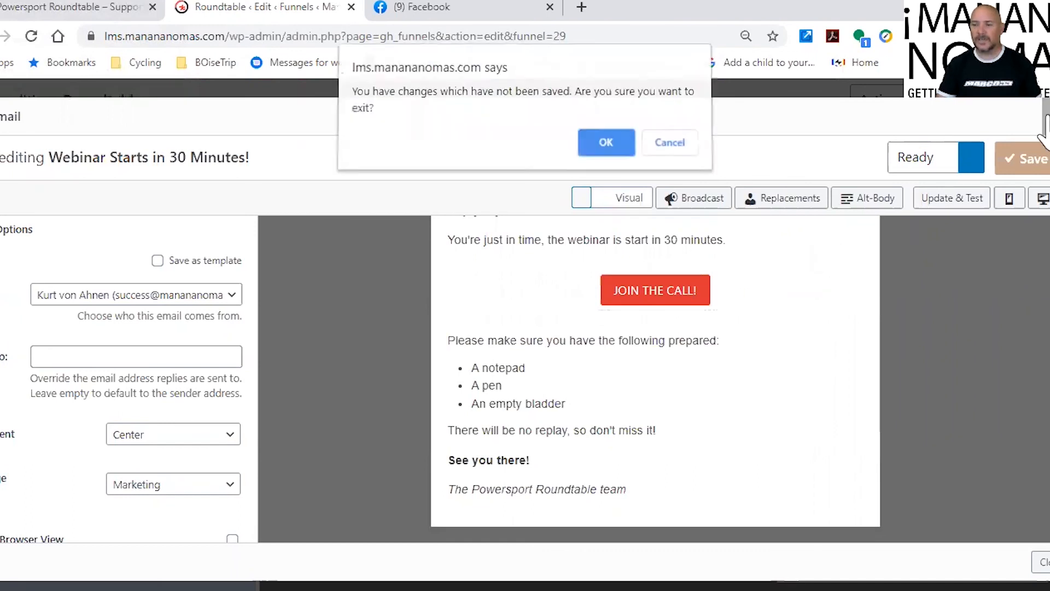
click(602, 144)
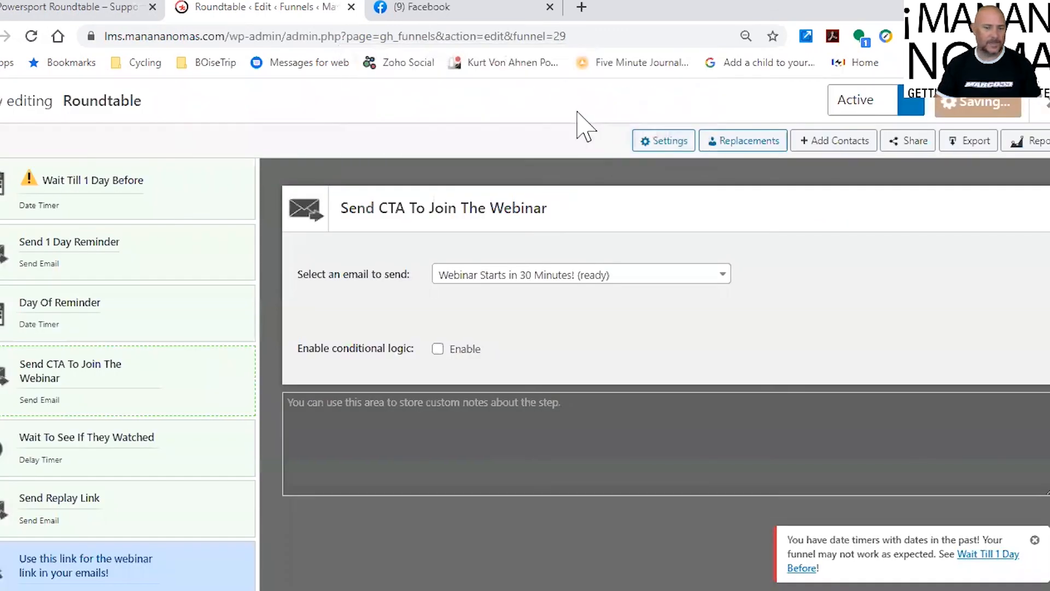
Review the remaining funnel steps through Follow Up On Webinar, and return to the Powersport Roundtable site.
scroll(153, 445, down, 2)
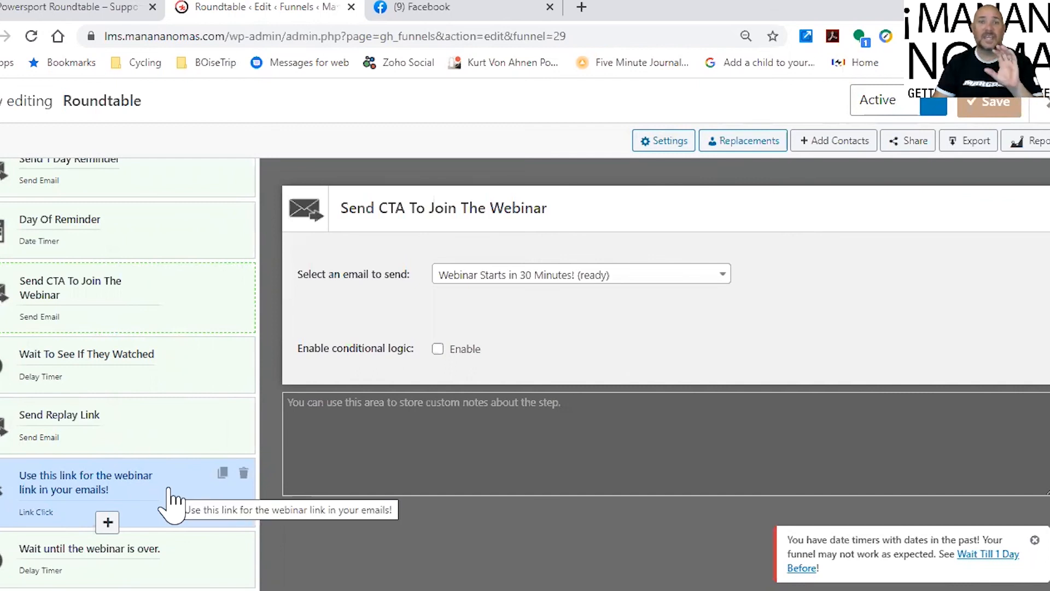
scroll(168, 492, down, 2)
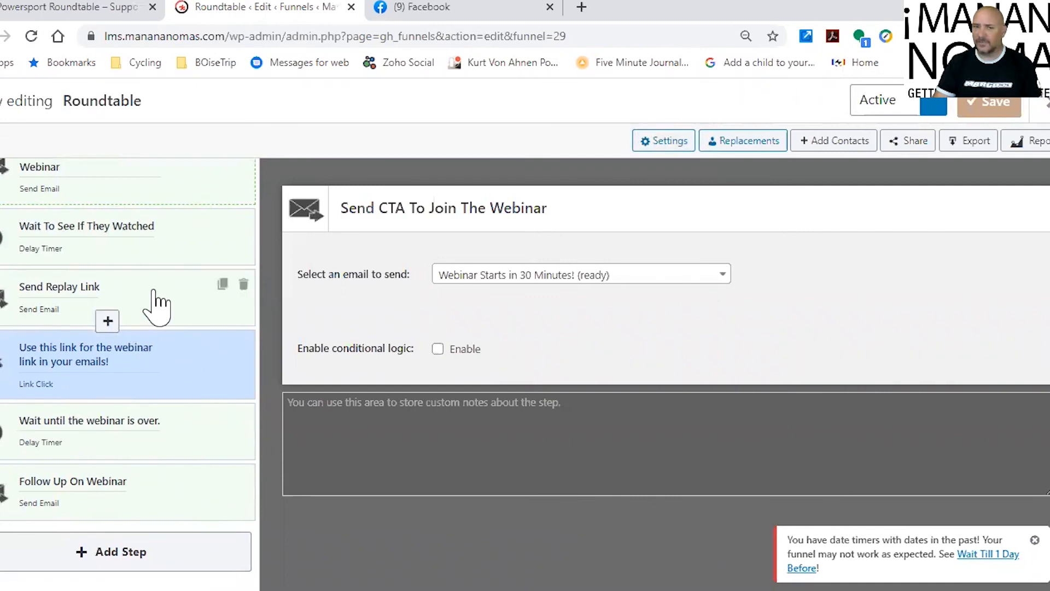
scroll(157, 306, up, 10)
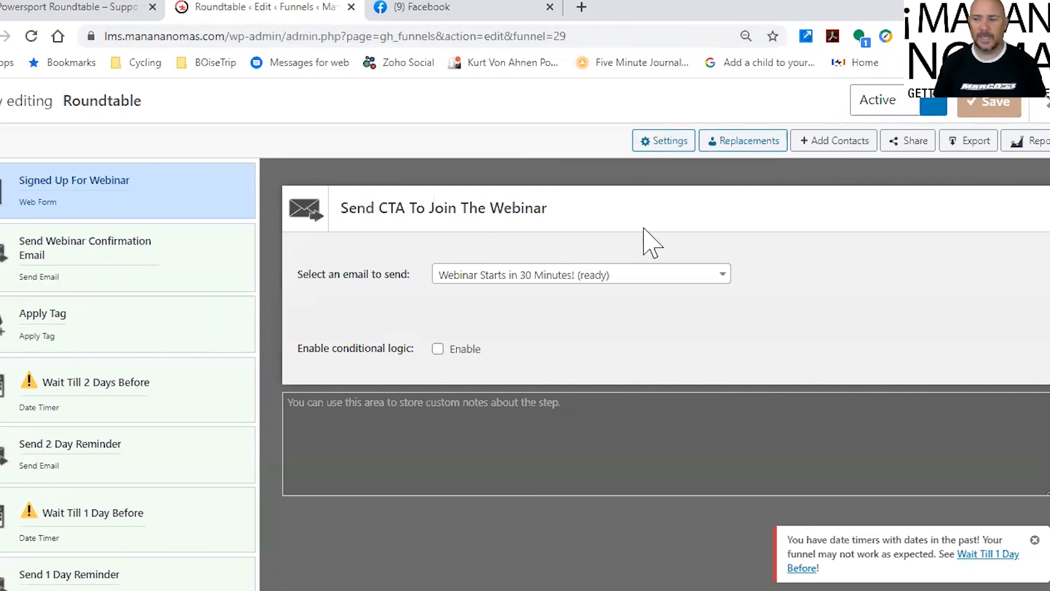
click(61, 8)
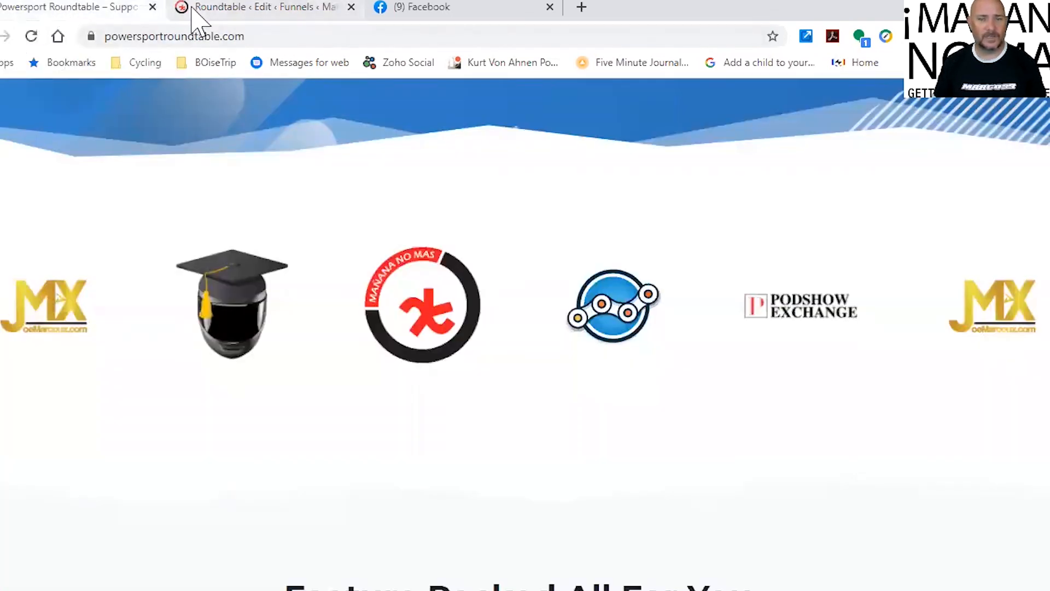
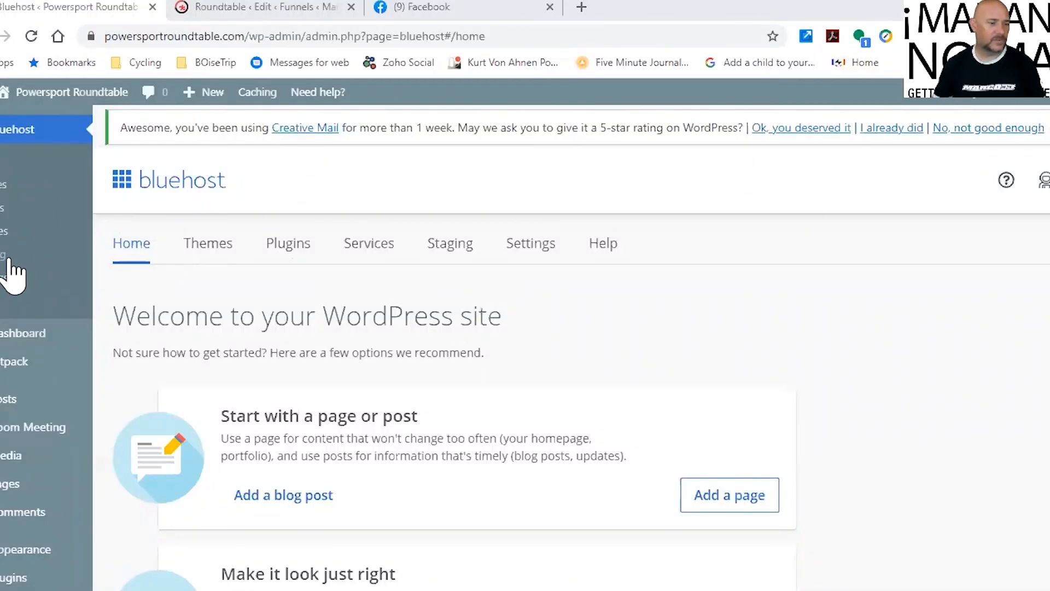
List all Zoom meetings of the site and view the public page of the Powersport Roundtable Webinar.
mouse_move(43, 343)
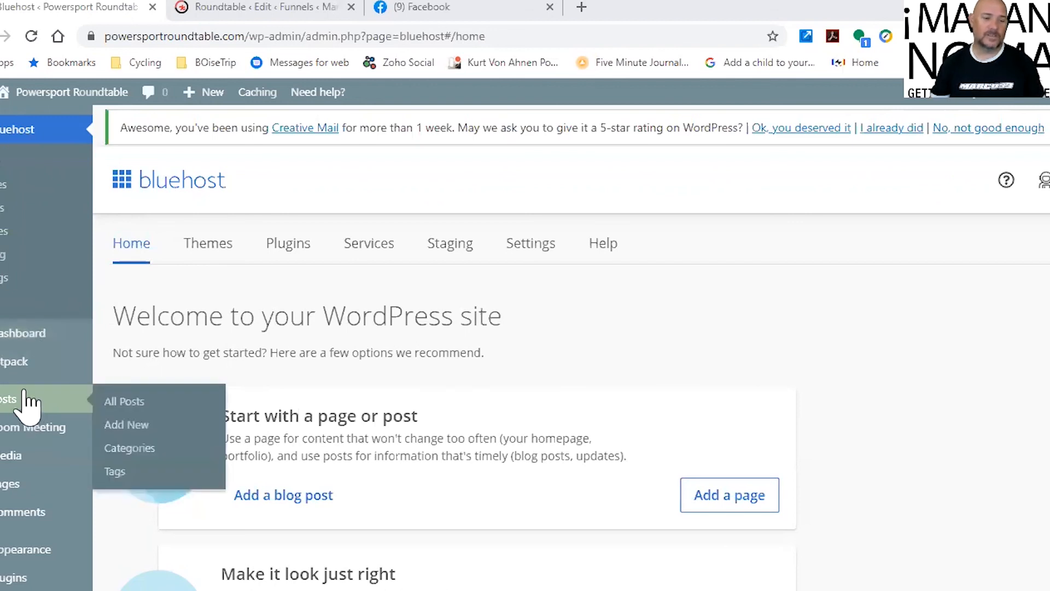
mouse_move(10, 430)
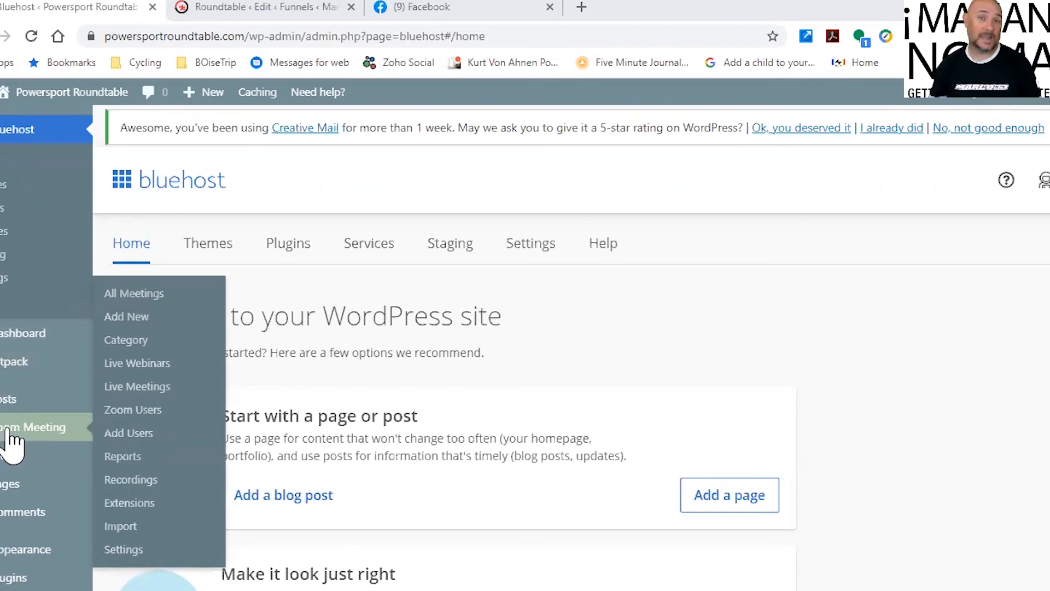
click(136, 295)
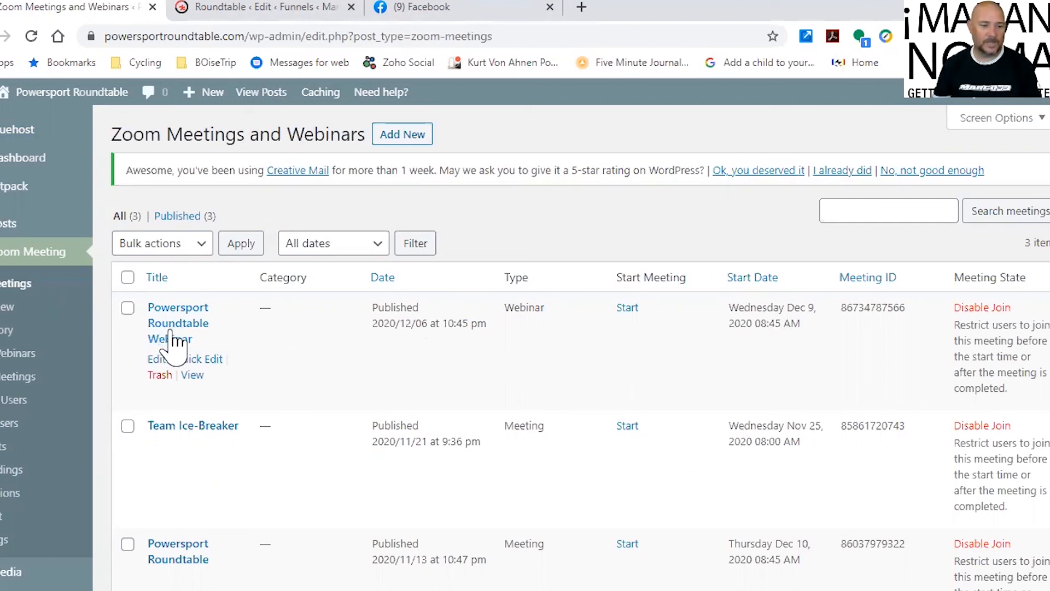
click(190, 376)
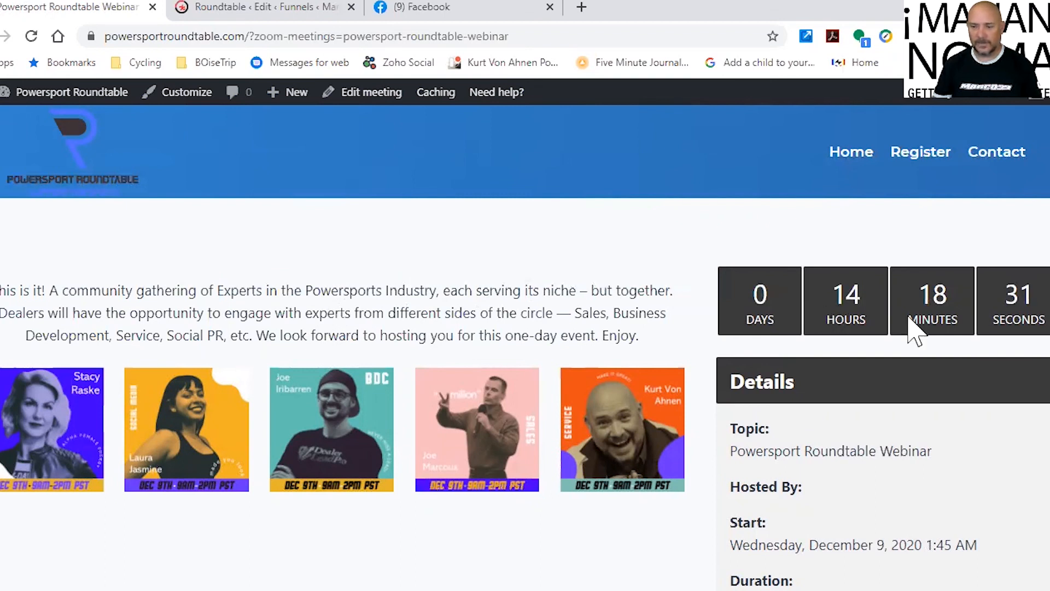
Examine the webinar page's countdown, speaker images, event details and the links for joining, starting and ending the meeting.
scroll(914, 328, down, 3)
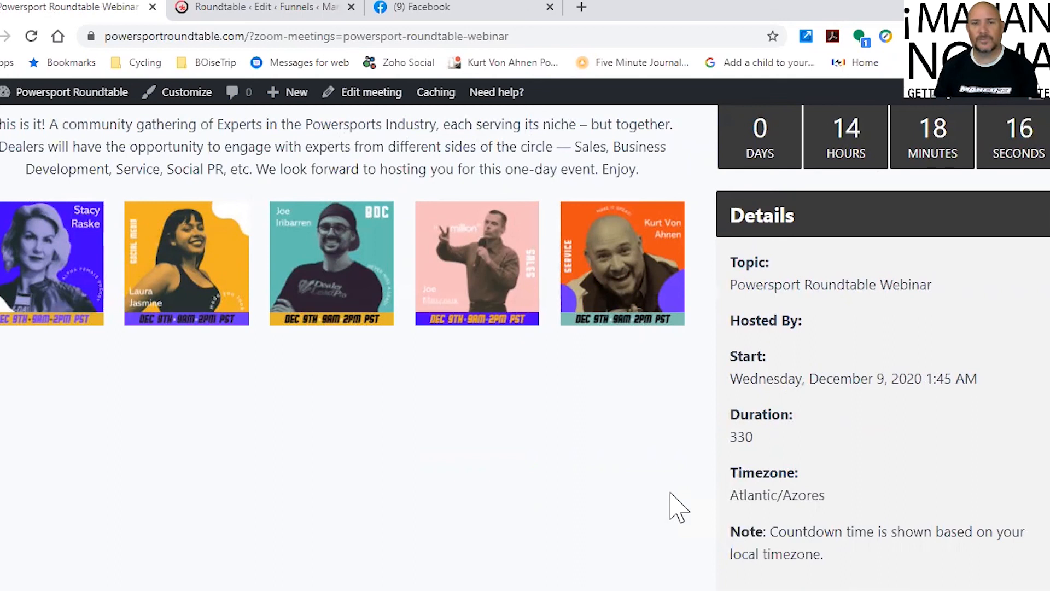
scroll(676, 504, up, 3)
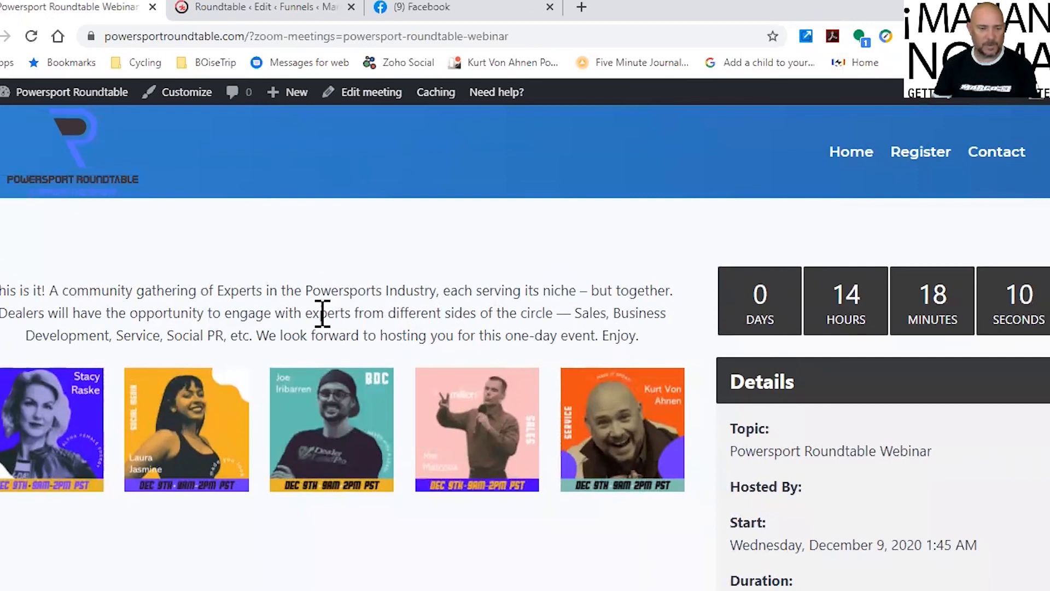
scroll(346, 291, down, 3)
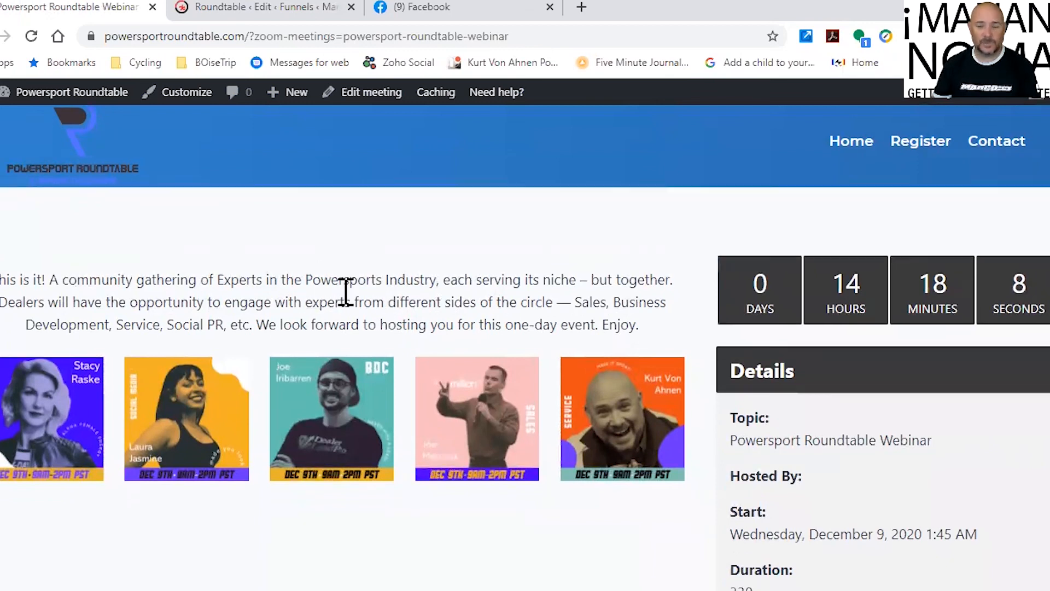
scroll(437, 339, down, 6)
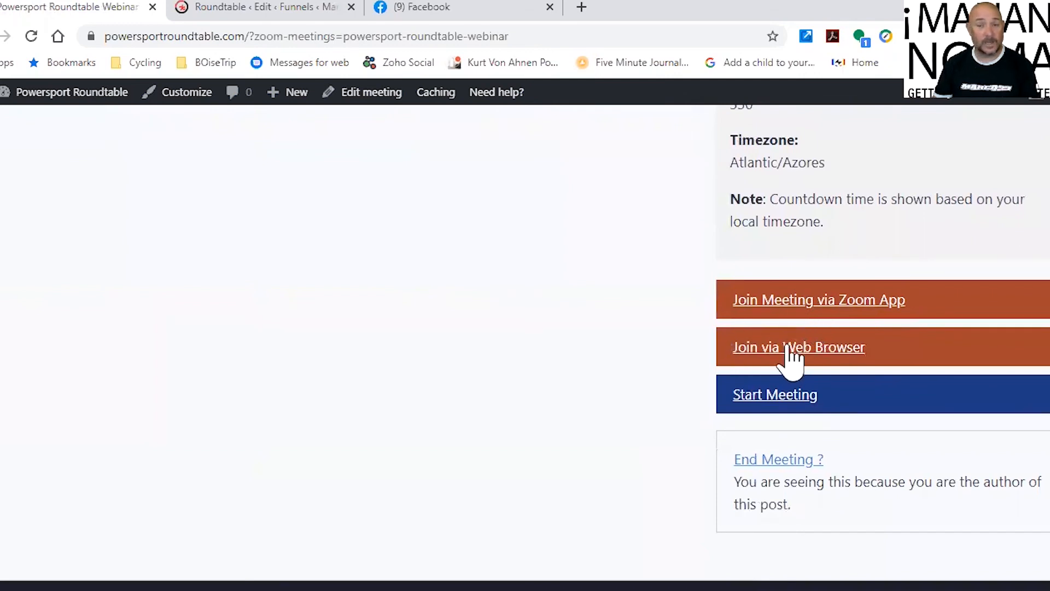
scroll(798, 316, up, 2)
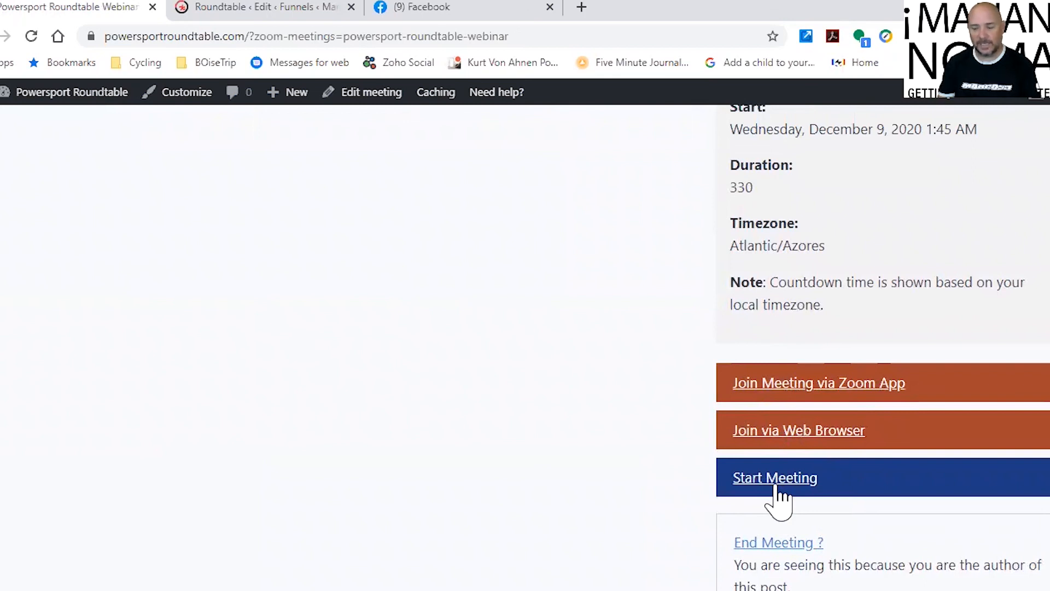
scroll(777, 492, down, 3)
scroll(777, 492, up, 1)
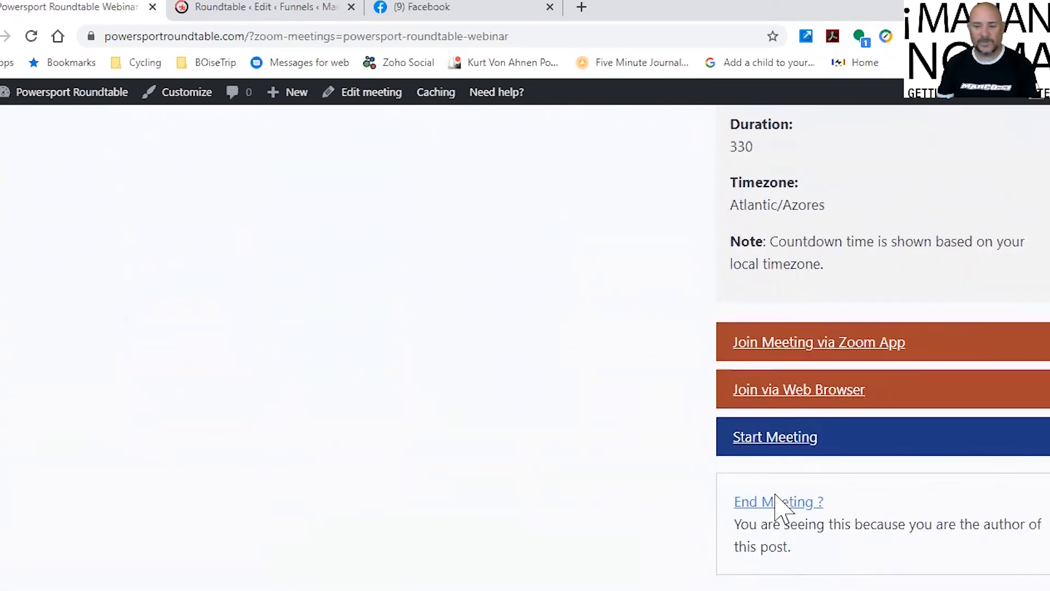